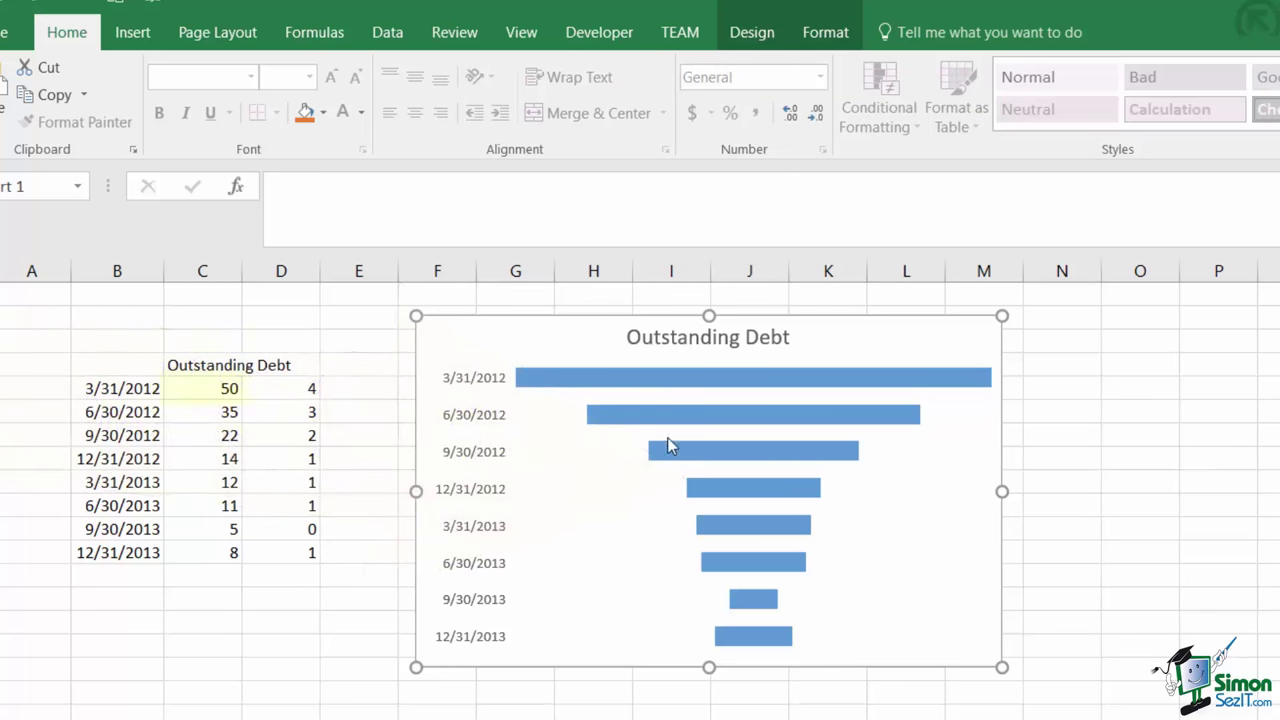
Try 150000 as the 3/31/2012 outstanding debt value, and undo the change.
left_click(226, 388)
type("150000")
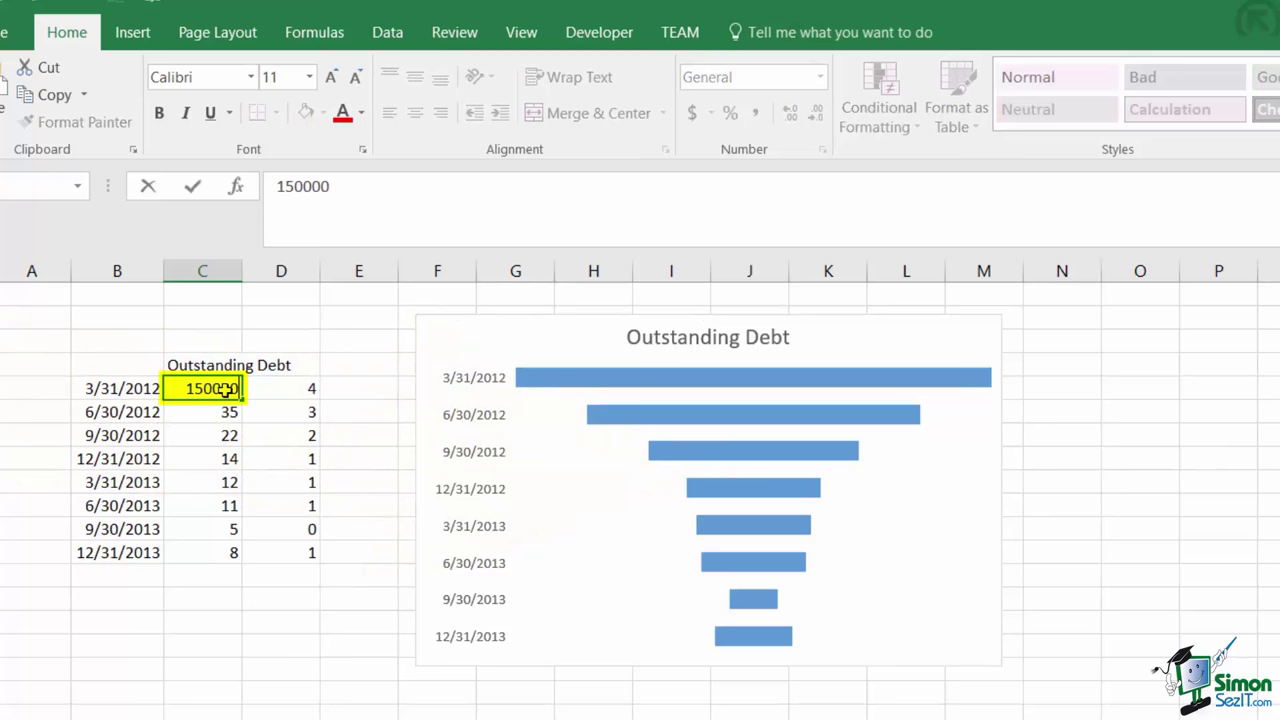
key("Return")
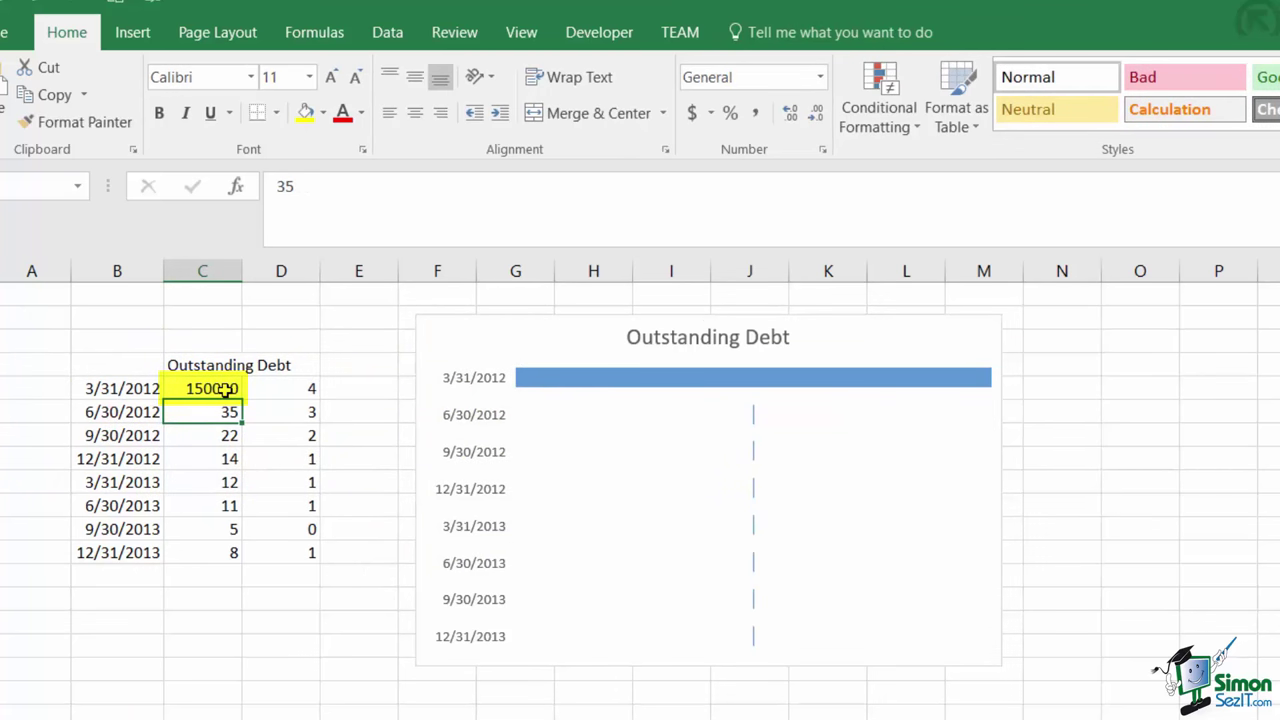
key("ctrl+z")
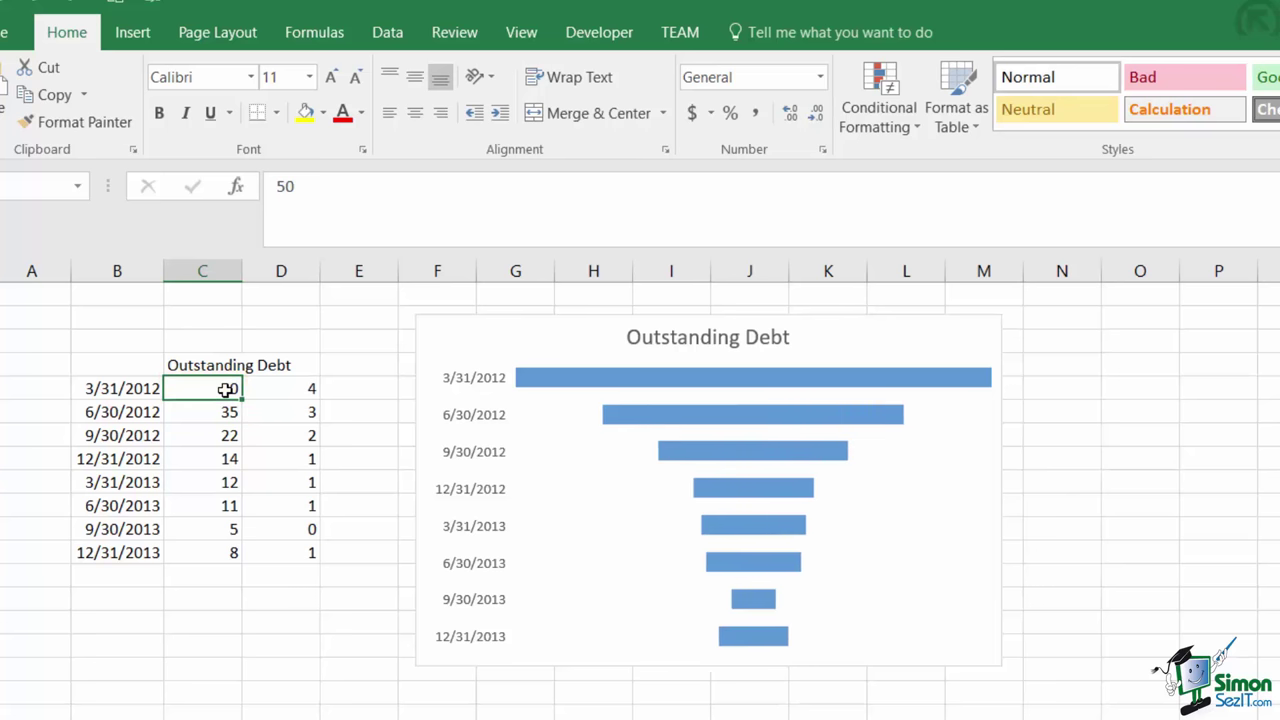
Insert a funnel chart from the eight outstanding debt values in column C.
left_click_drag(172, 390, 205, 543)
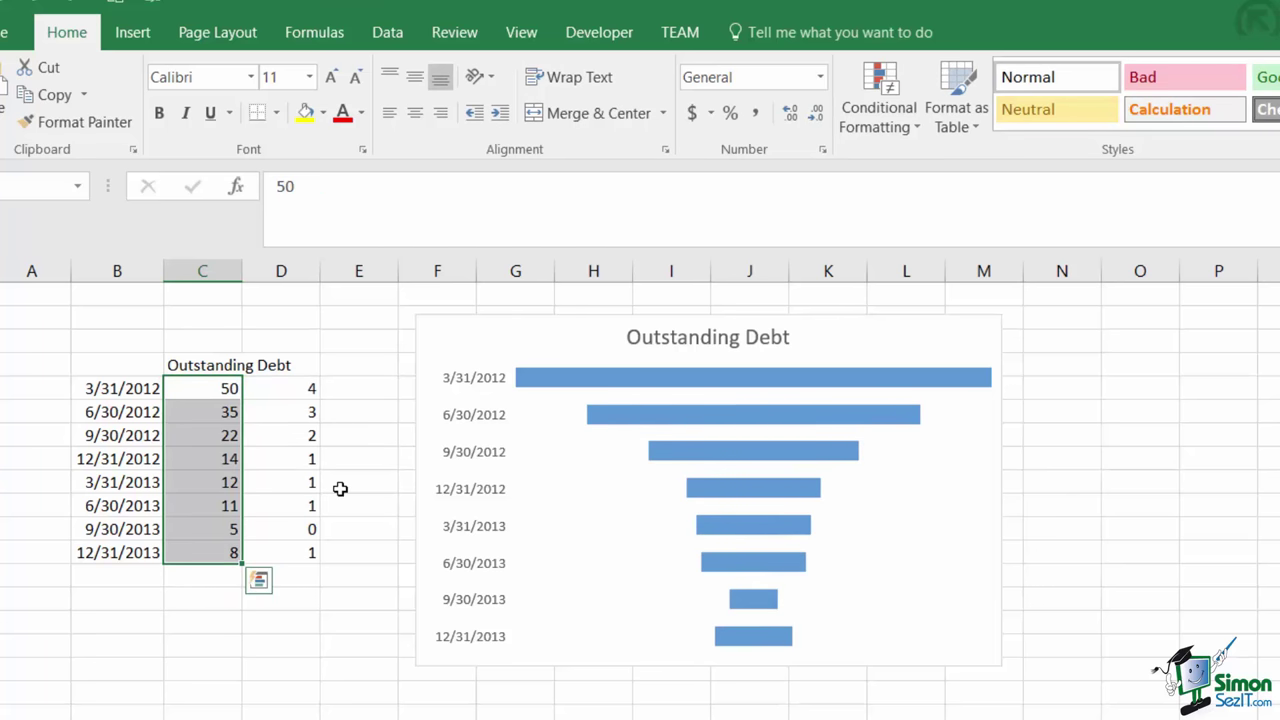
left_click(133, 31)
left_click(846, 70)
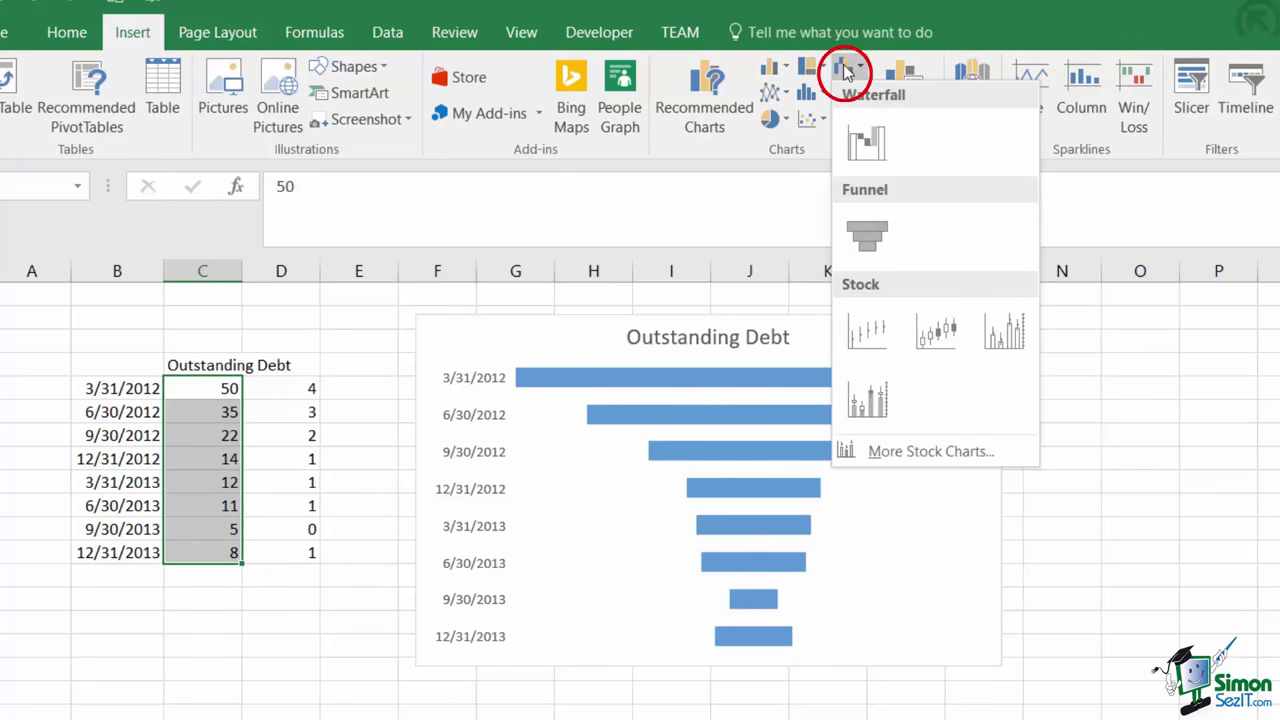
left_click(884, 244)
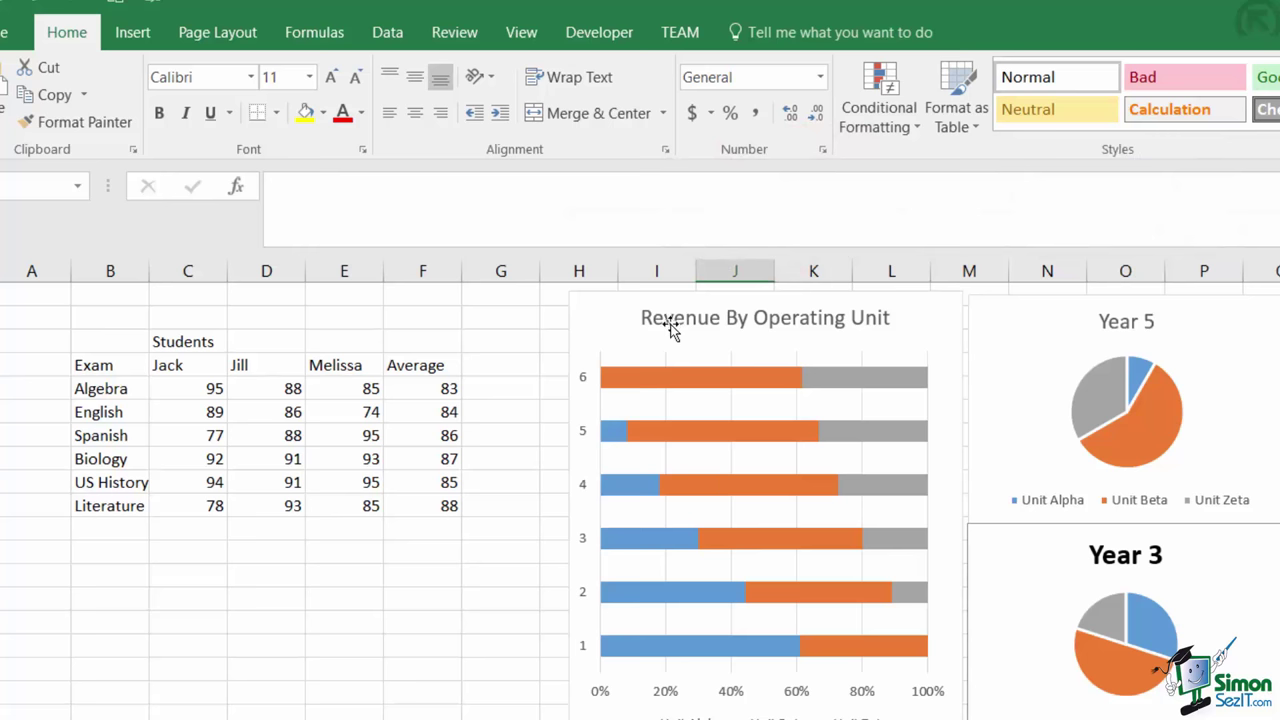
mouse_move(686, 534)
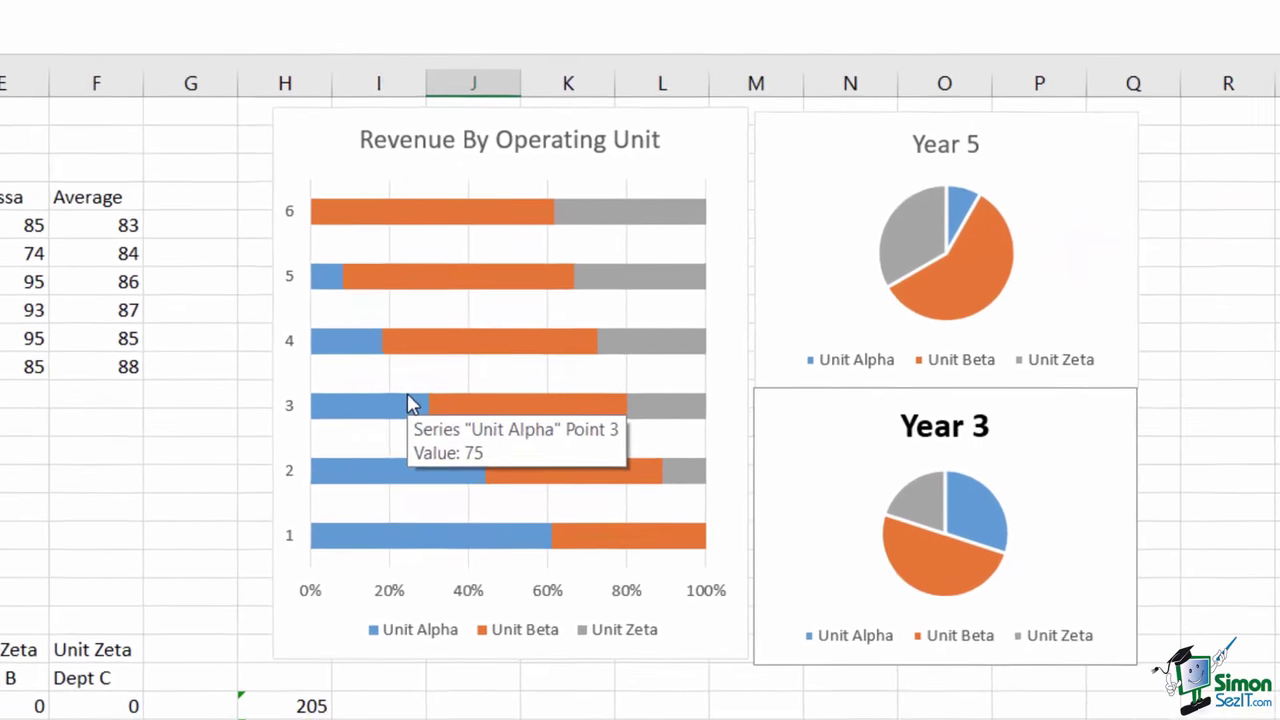
mouse_move(677, 258)
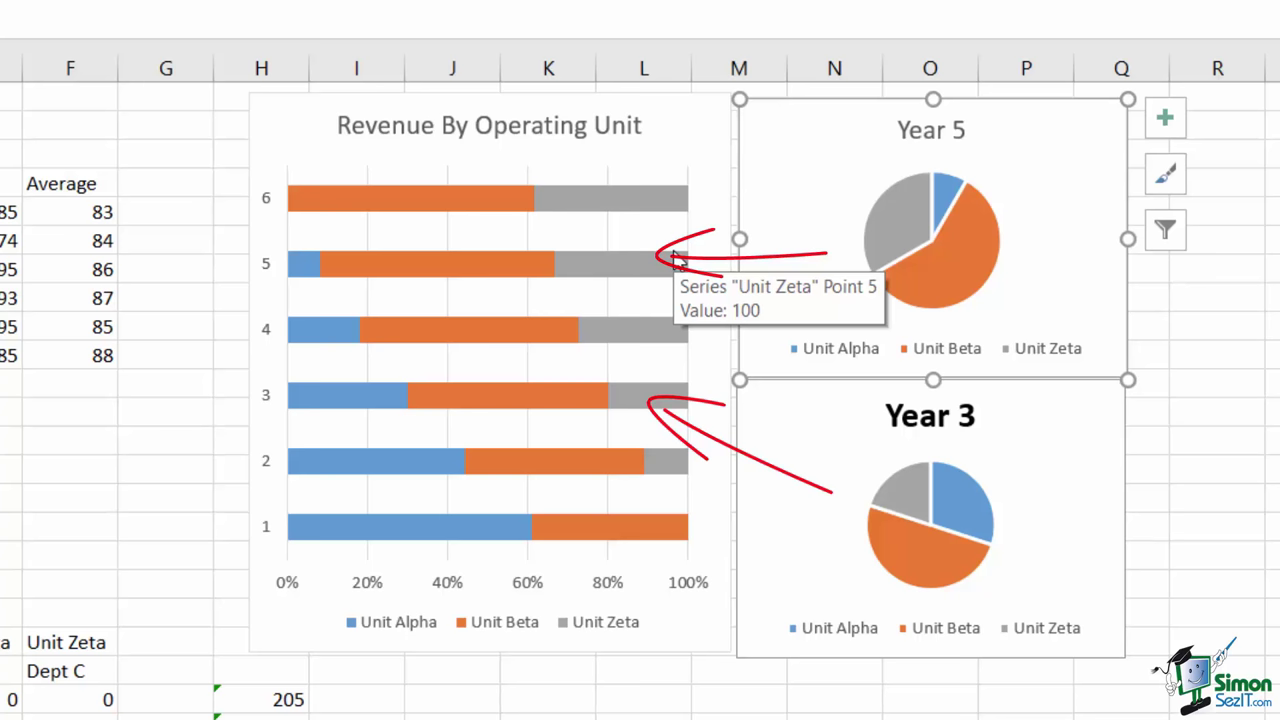
key("Escape")
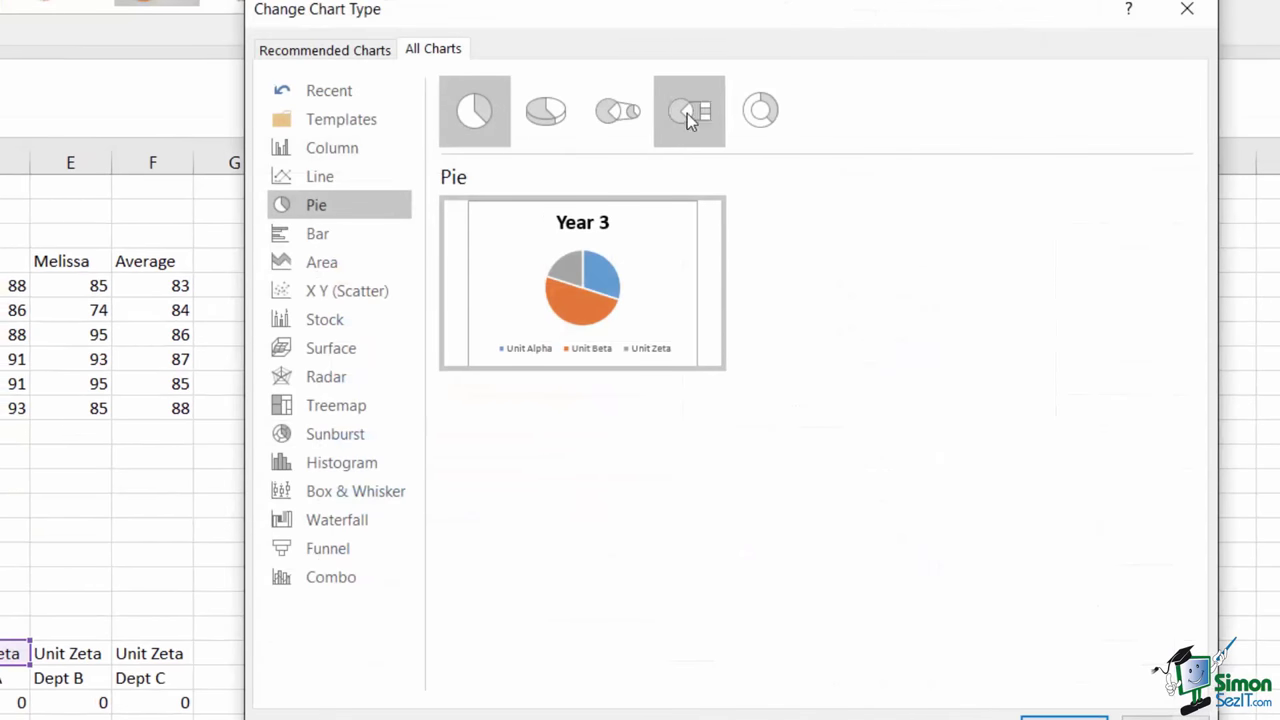
Change the Year 3 pie chart to the 3-D Pie type.
left_click(759, 111)
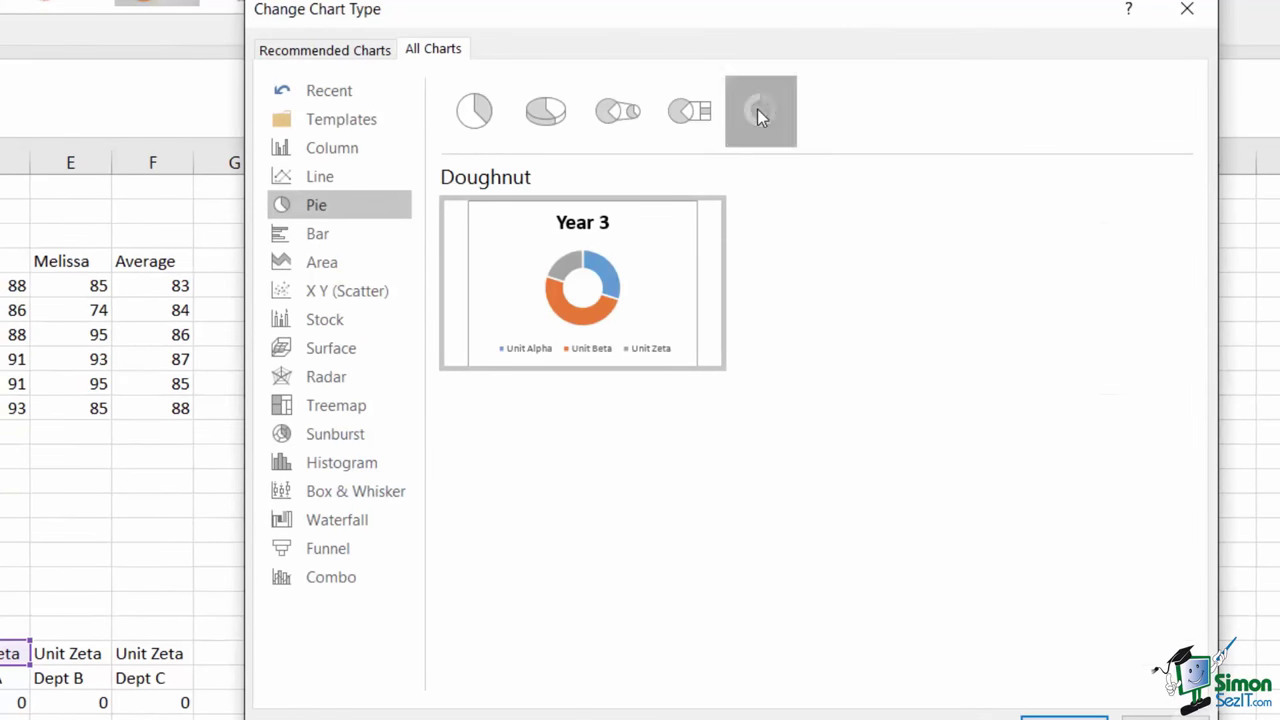
left_click(545, 125)
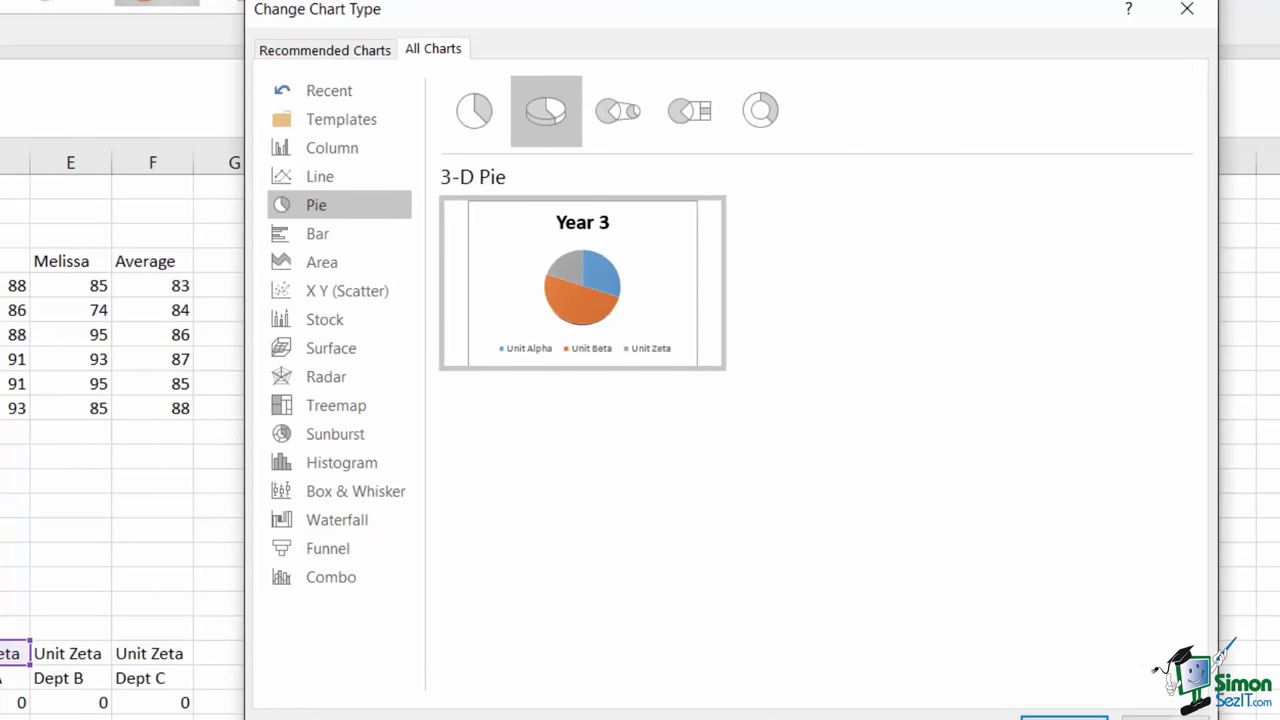
key("Return")
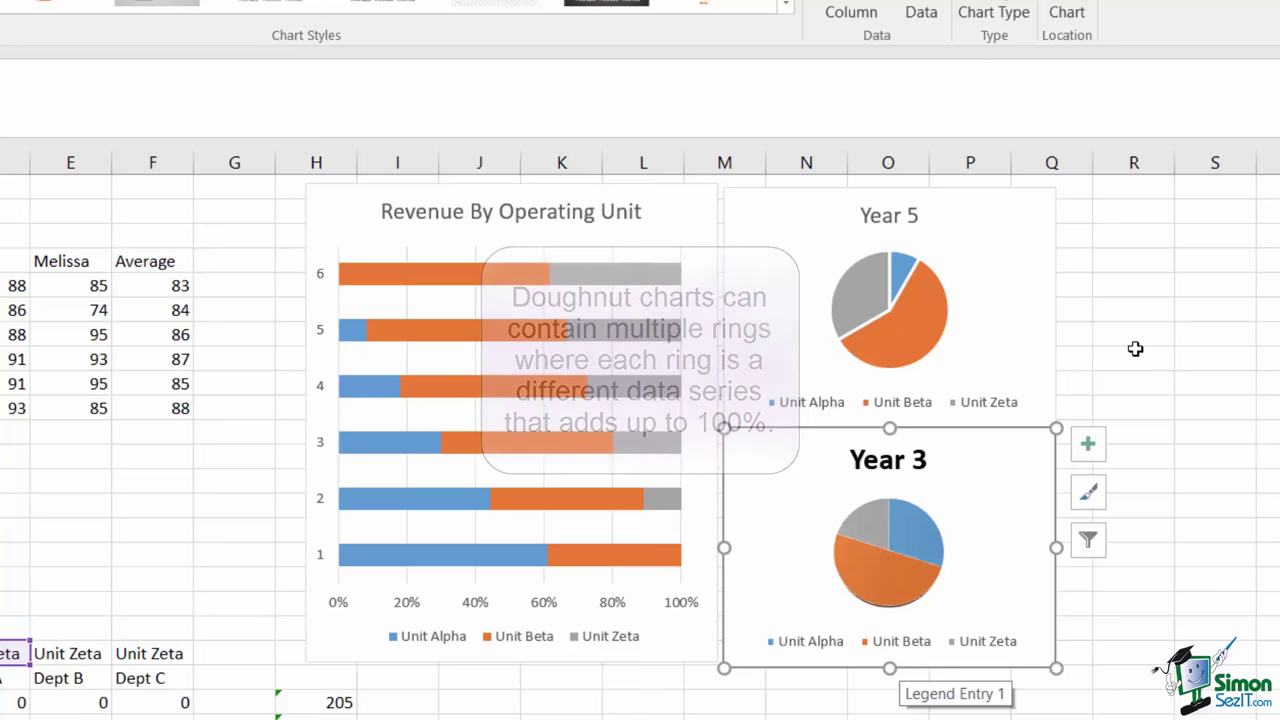
Change the Year 3 chart's type to Doughnut.
left_click(993, 15)
left_click(760, 110)
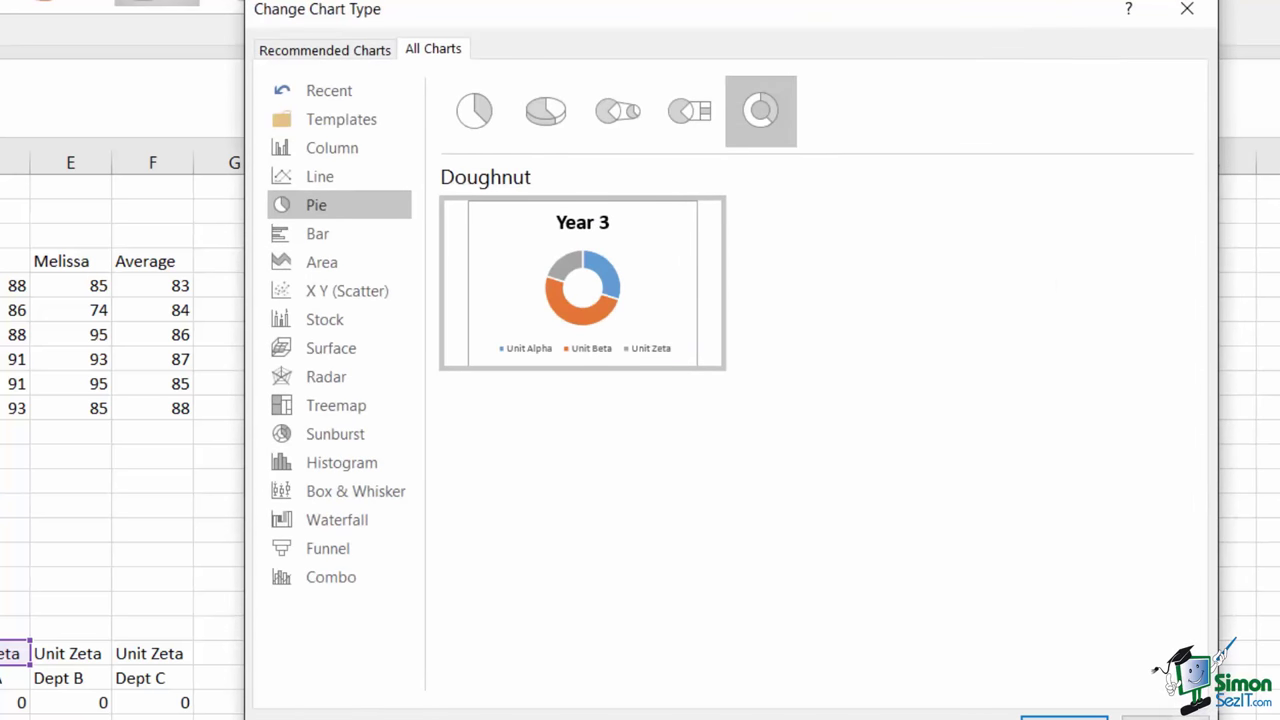
left_click(1064, 716)
Add a second series to the doughnut chart, with cell A26 of PieCharts as its name and B26:D26 as its values.
right_click(1002, 498)
left_click(1085, 193)
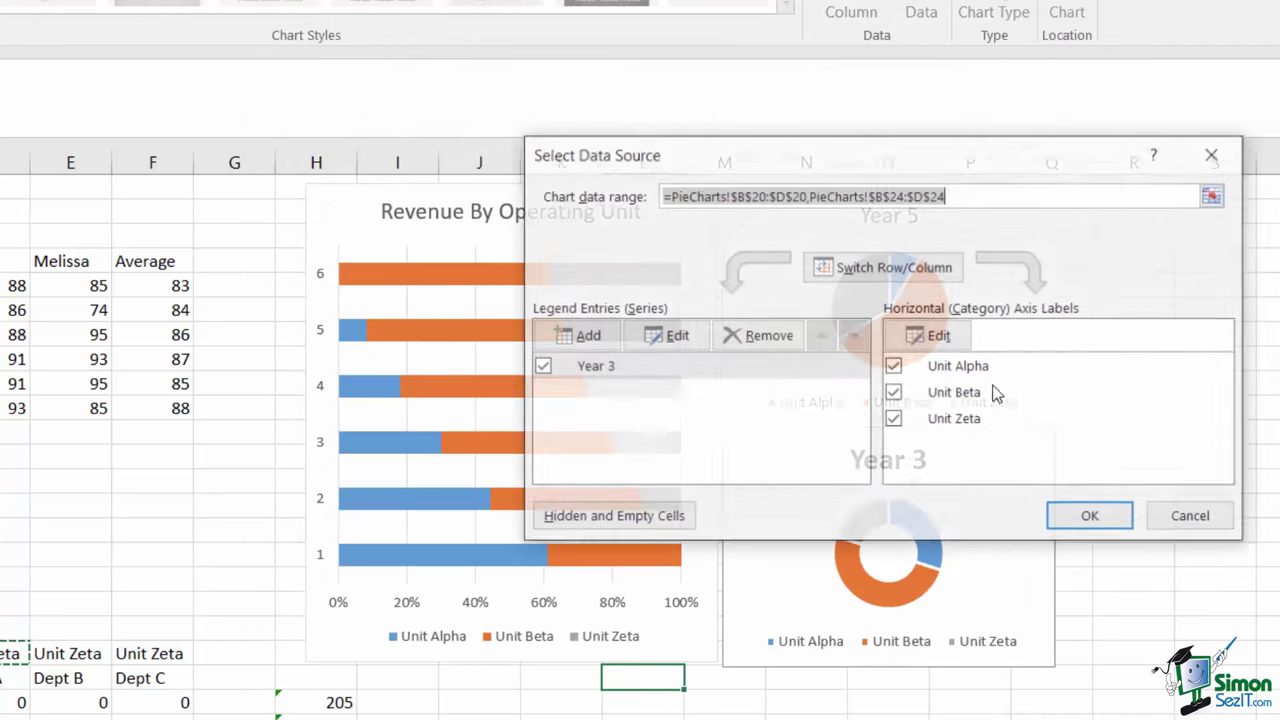
left_click(586, 334)
left_click(20, 678)
left_click(934, 374)
left_click(1058, 300)
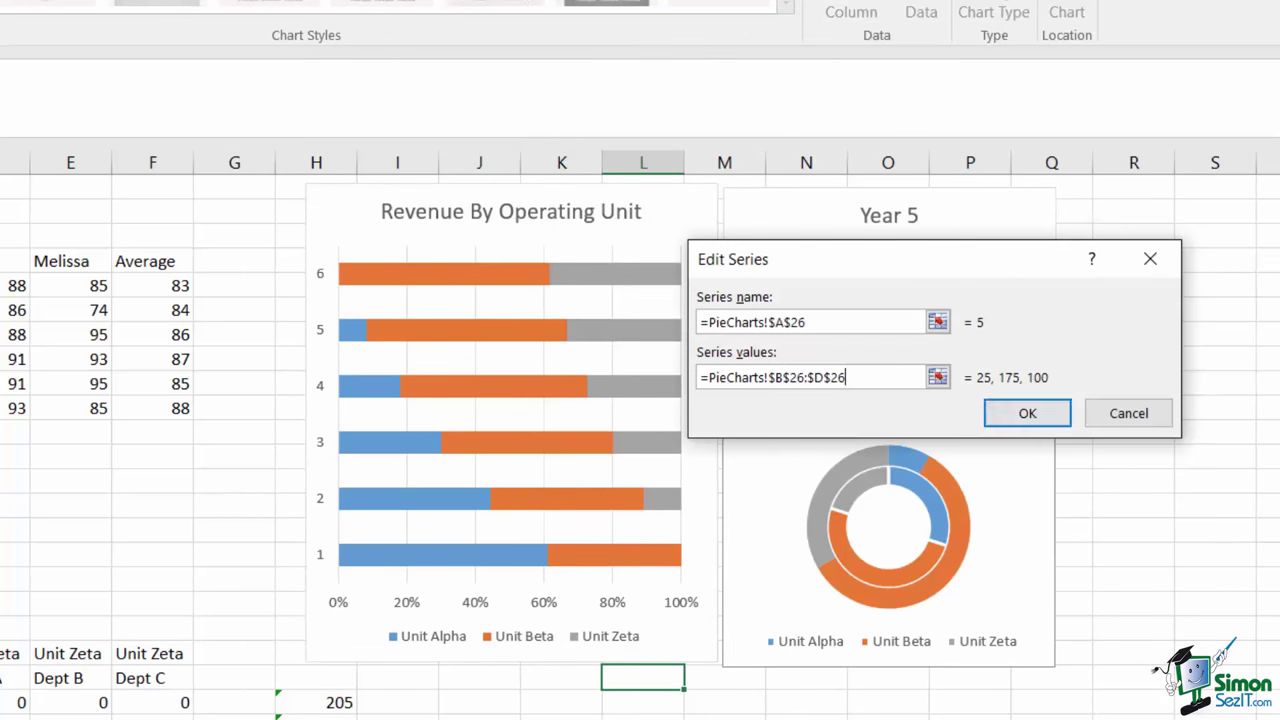
left_click(1057, 412)
left_click(1088, 517)
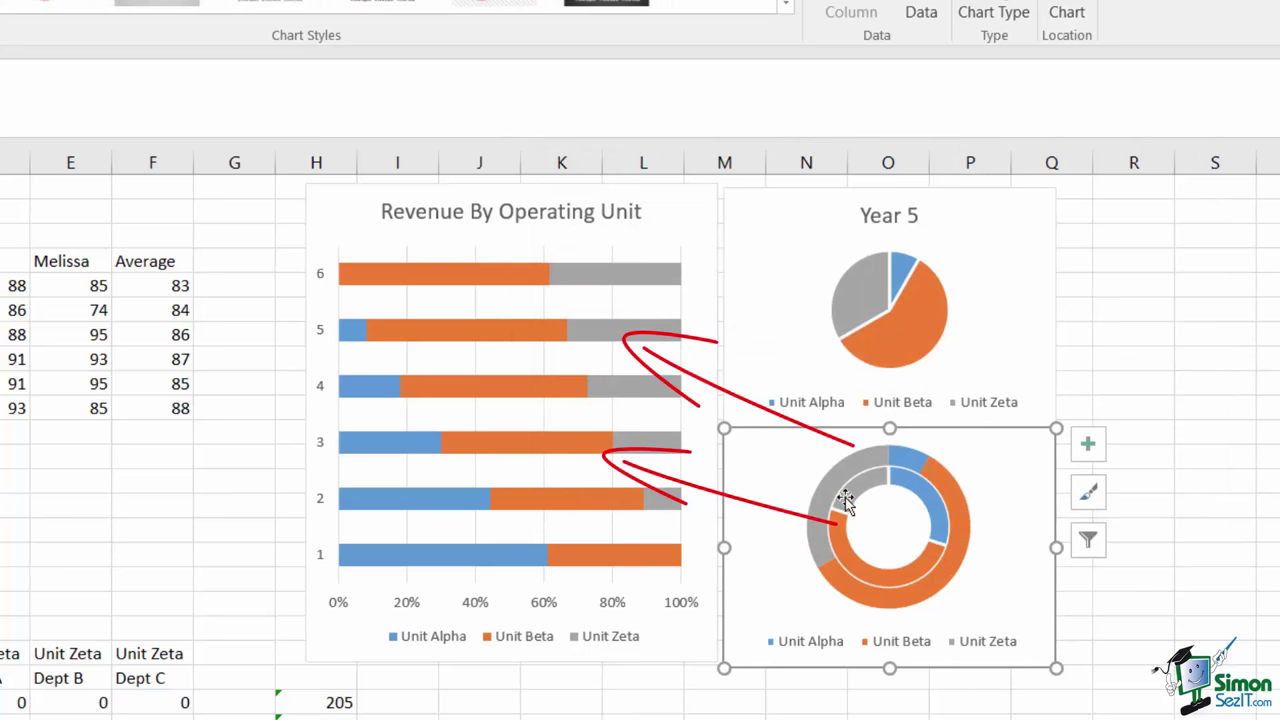
key("Escape")
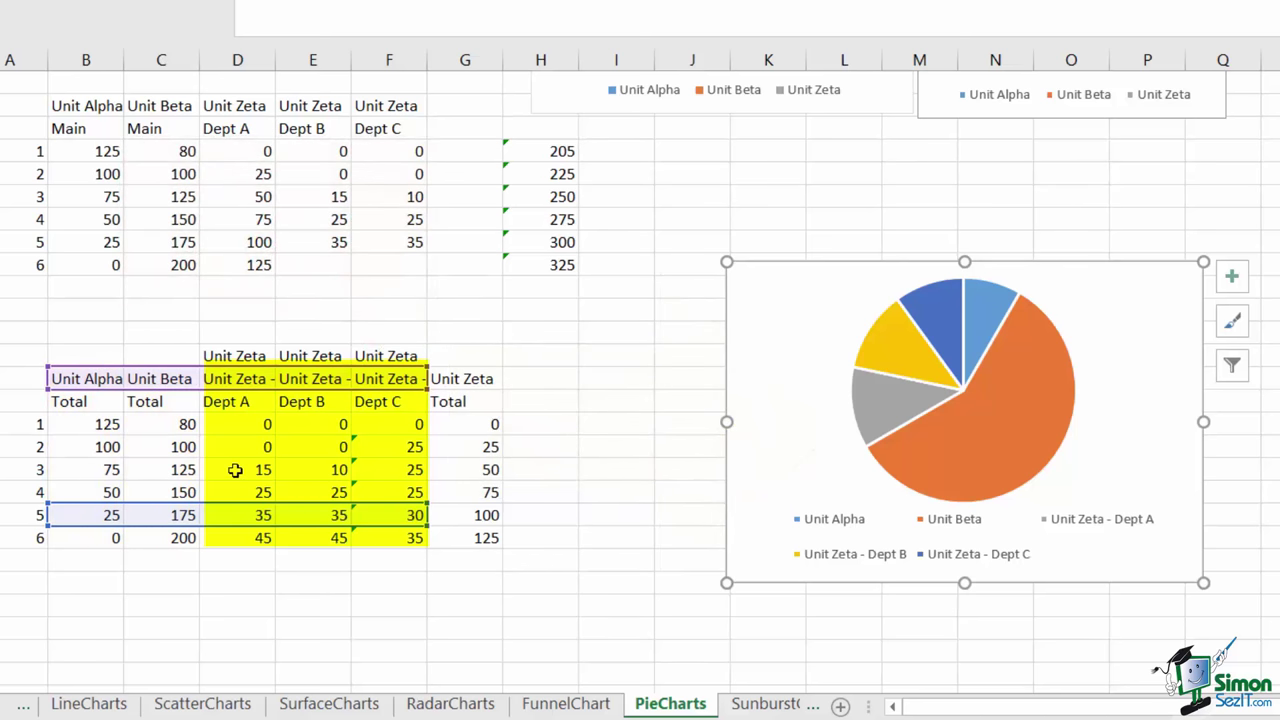
Examine the Unit Alpha, Unit Beta and Unit Zeta department headings and the year 3 department figures in the lower table.
left_click_drag(235, 470, 409, 474)
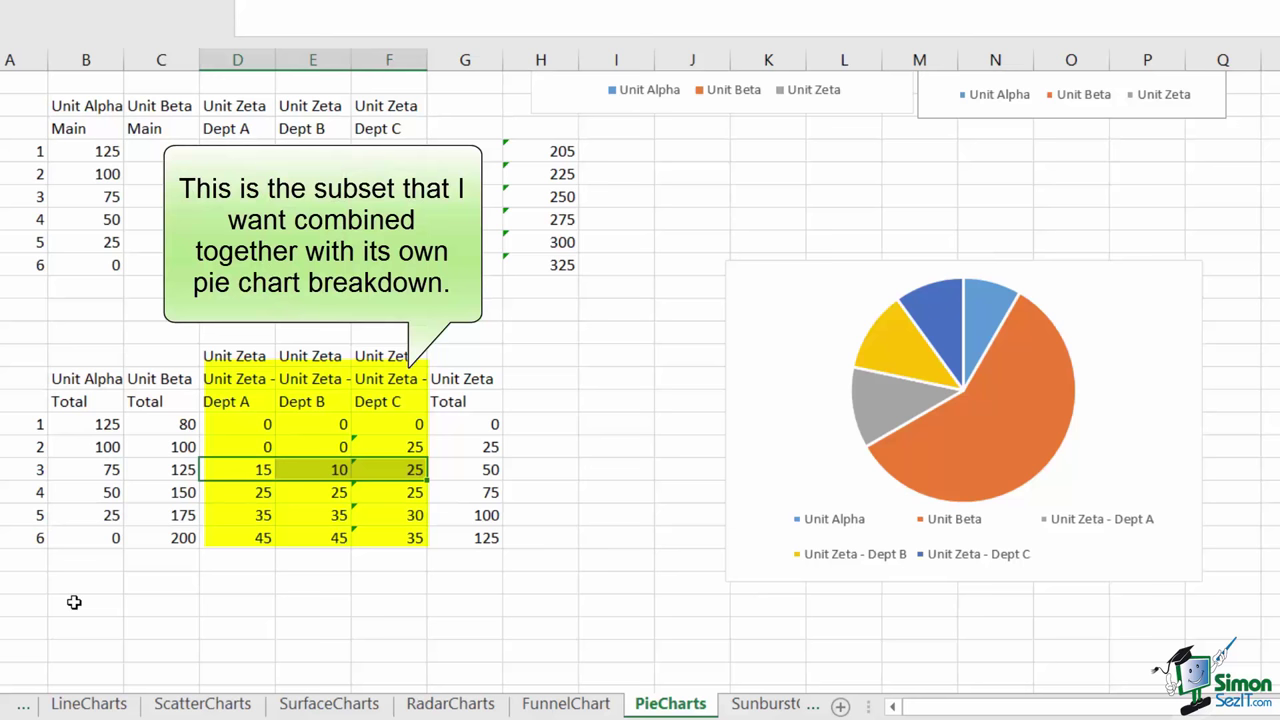
left_click(101, 377)
left_click(158, 386)
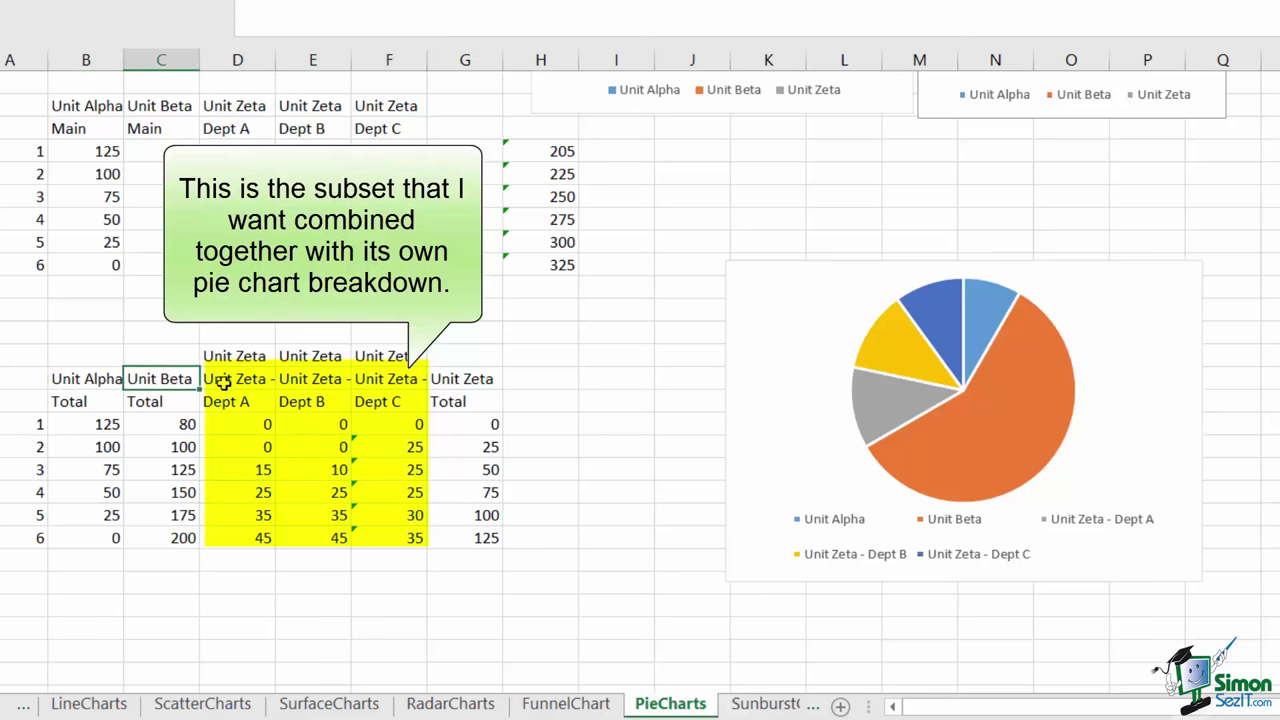
left_click_drag(222, 382, 385, 385)
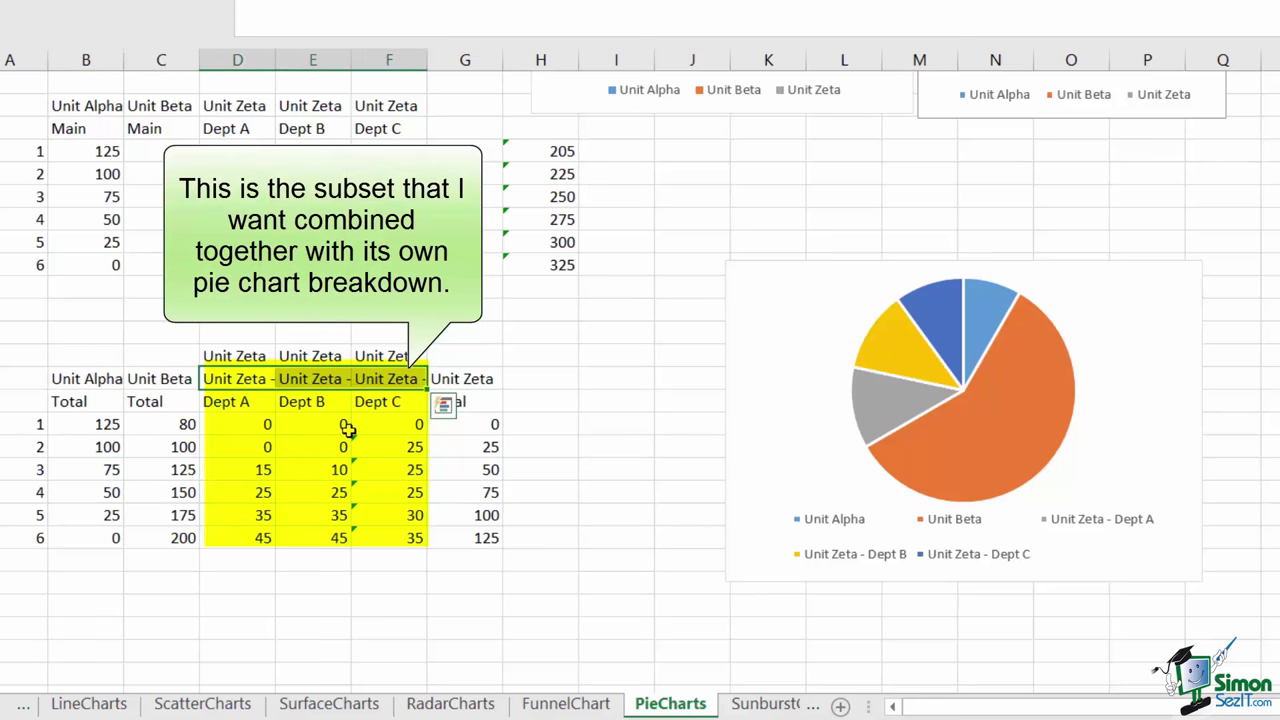
Change the pie chart with the Unit Zeta department slices to the Pie of Pie type.
left_click(763, 291)
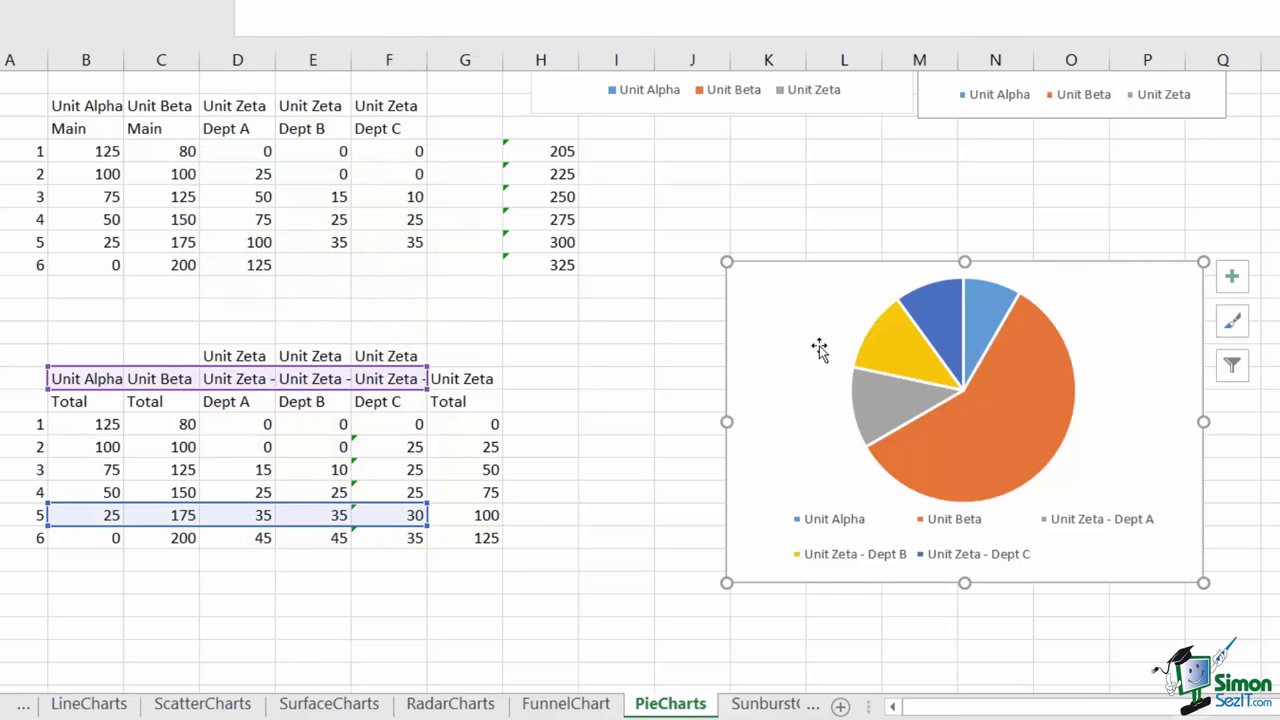
mouse_move(978, 446)
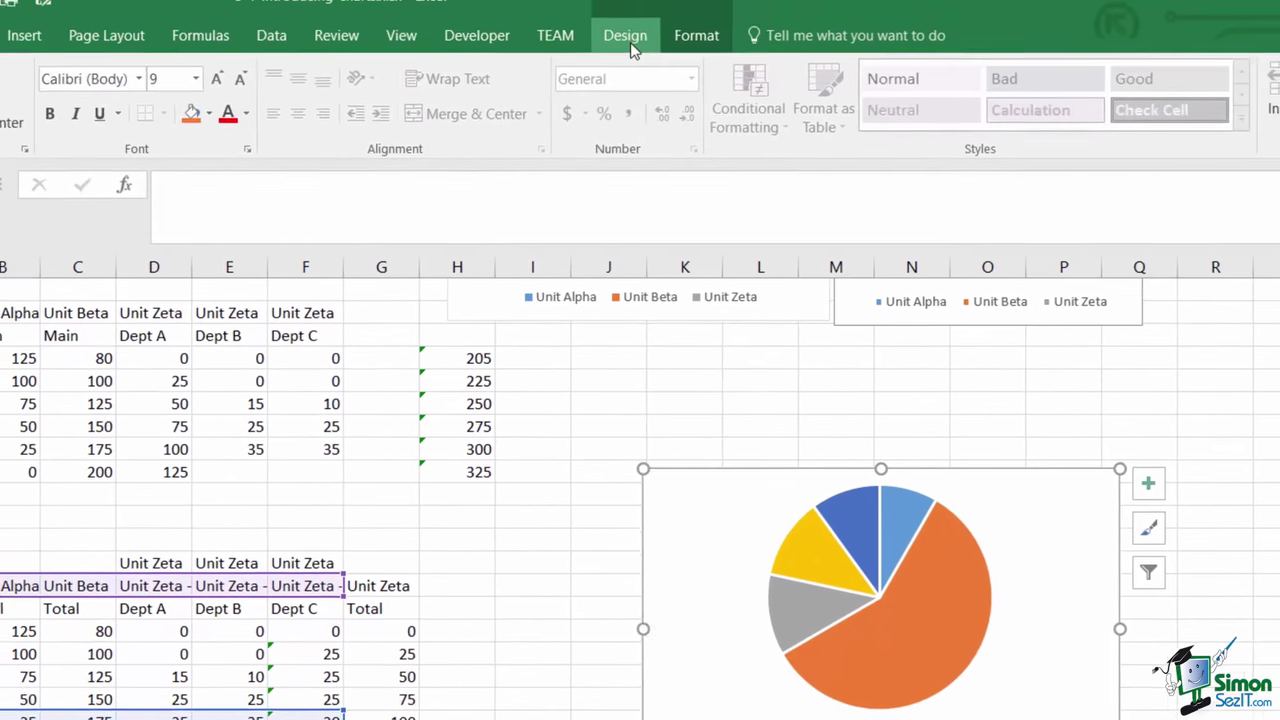
left_click(631, 45)
left_click(1100, 123)
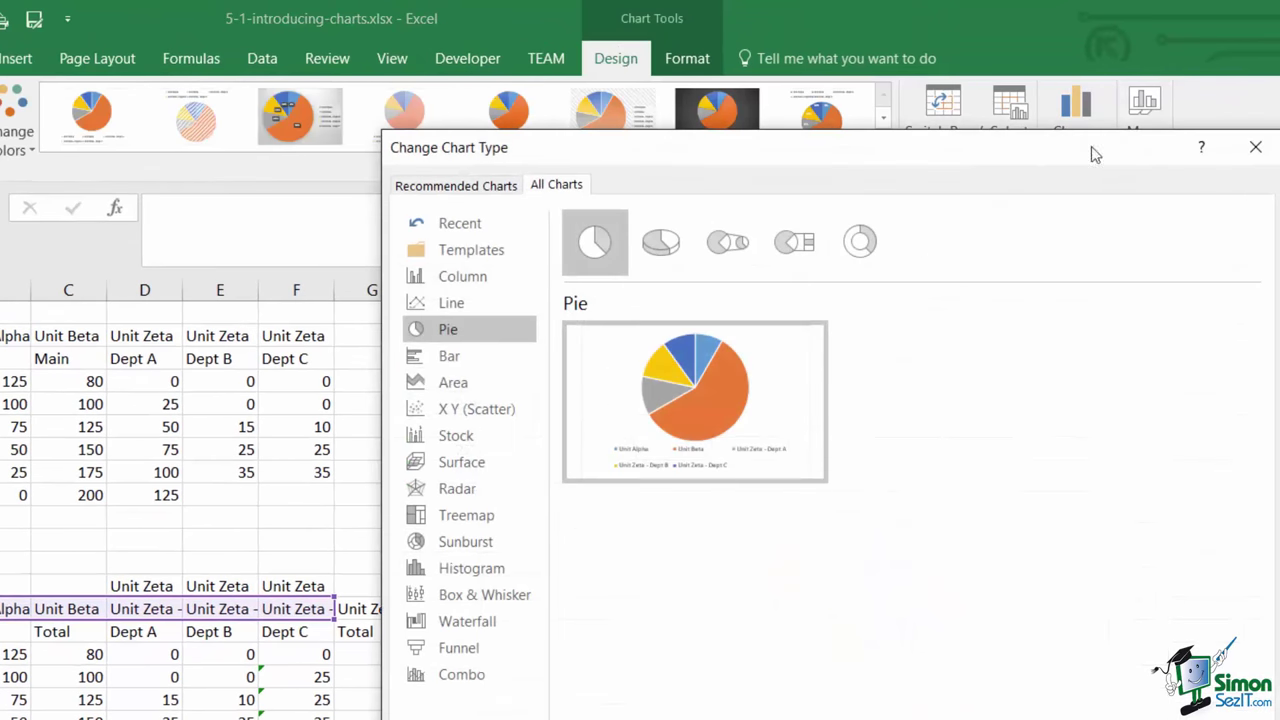
left_click(720, 248)
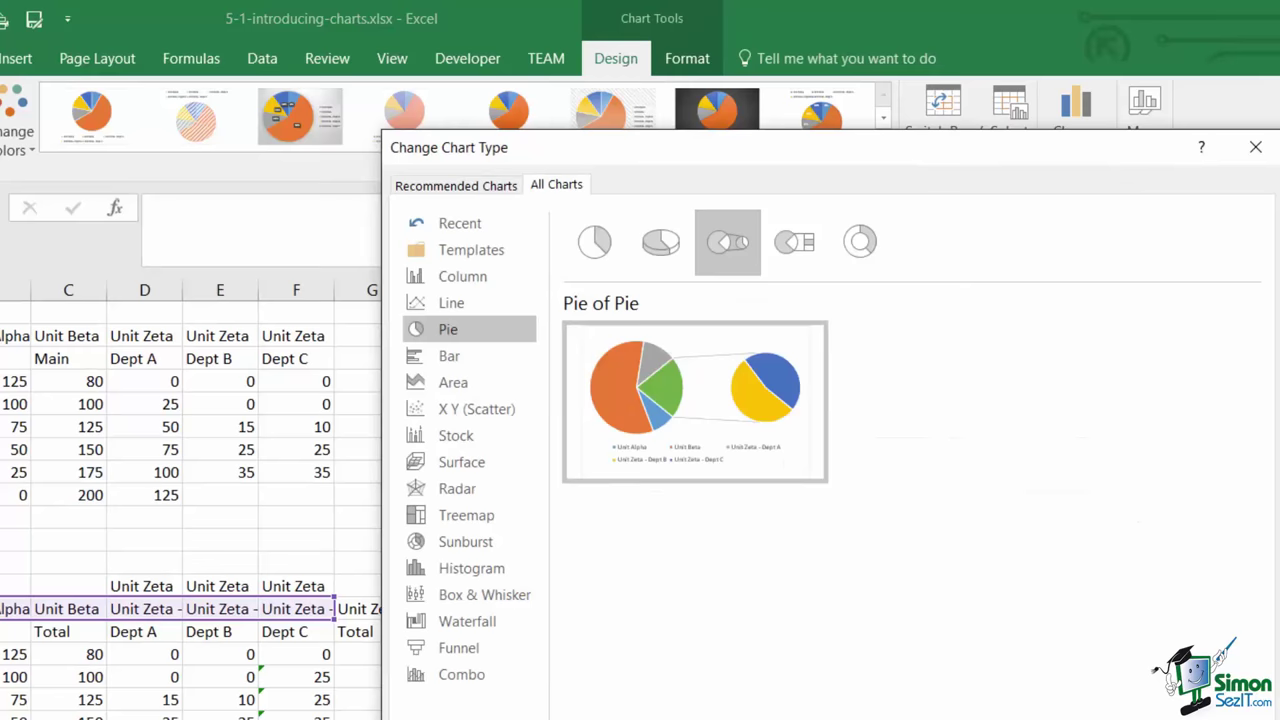
key("Return")
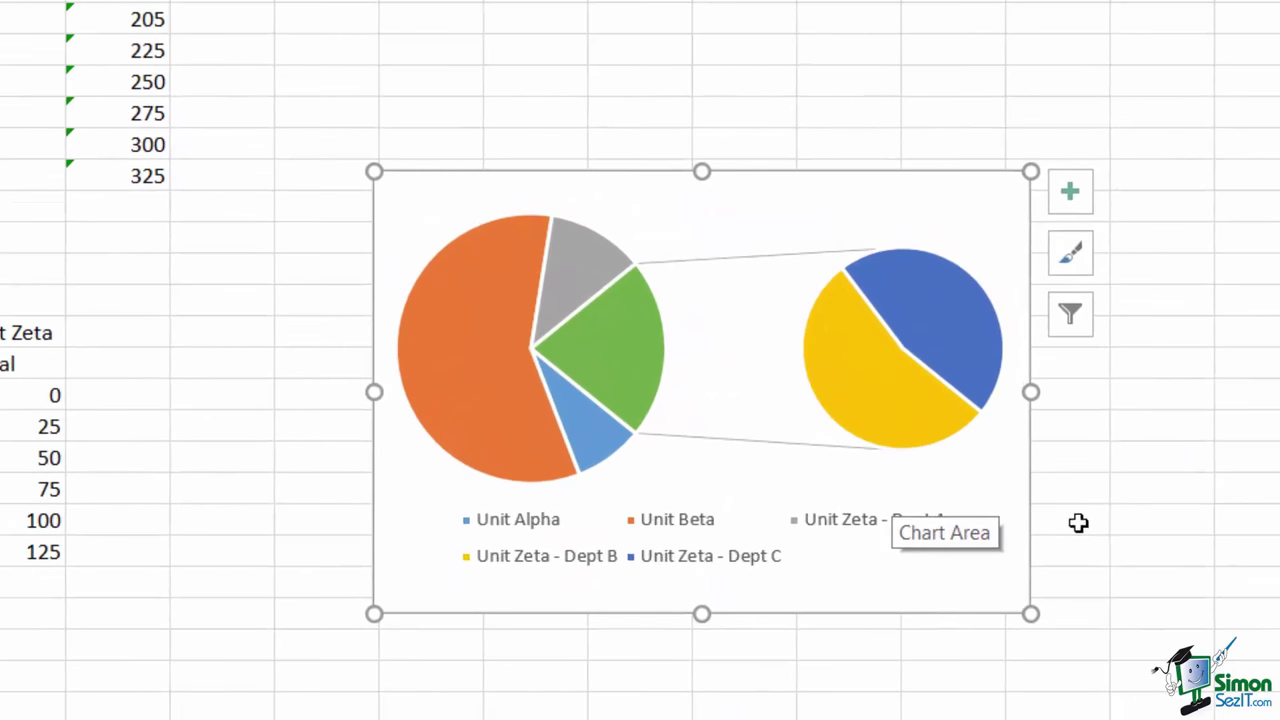
Set the number of values in the second plot of the Pie of Pie chart to 3.
mouse_move(936, 432)
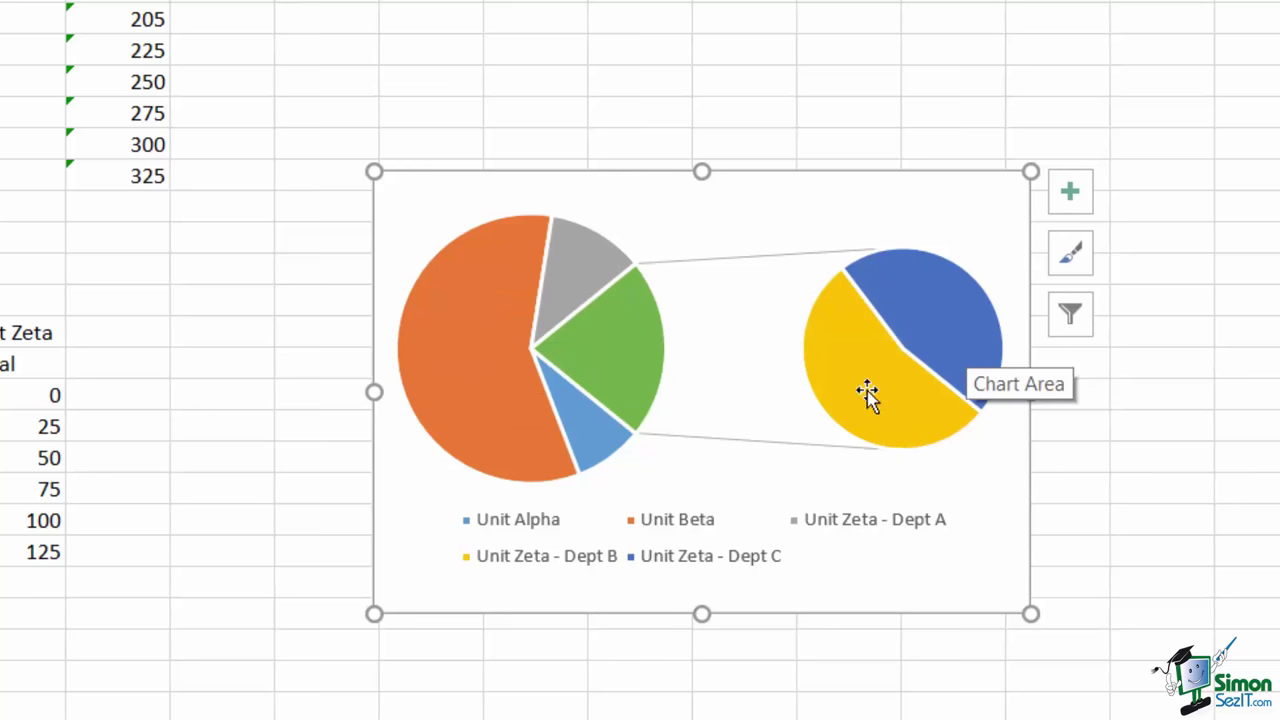
left_click(630, 348)
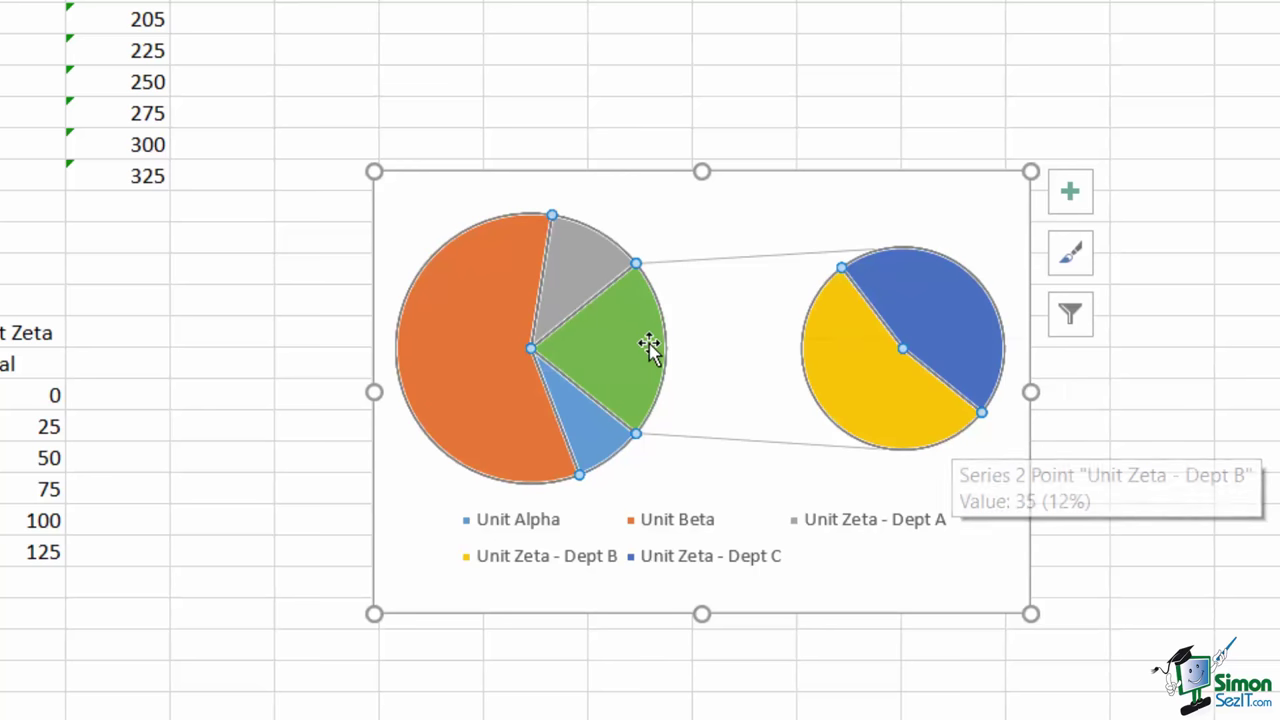
right_click(648, 342)
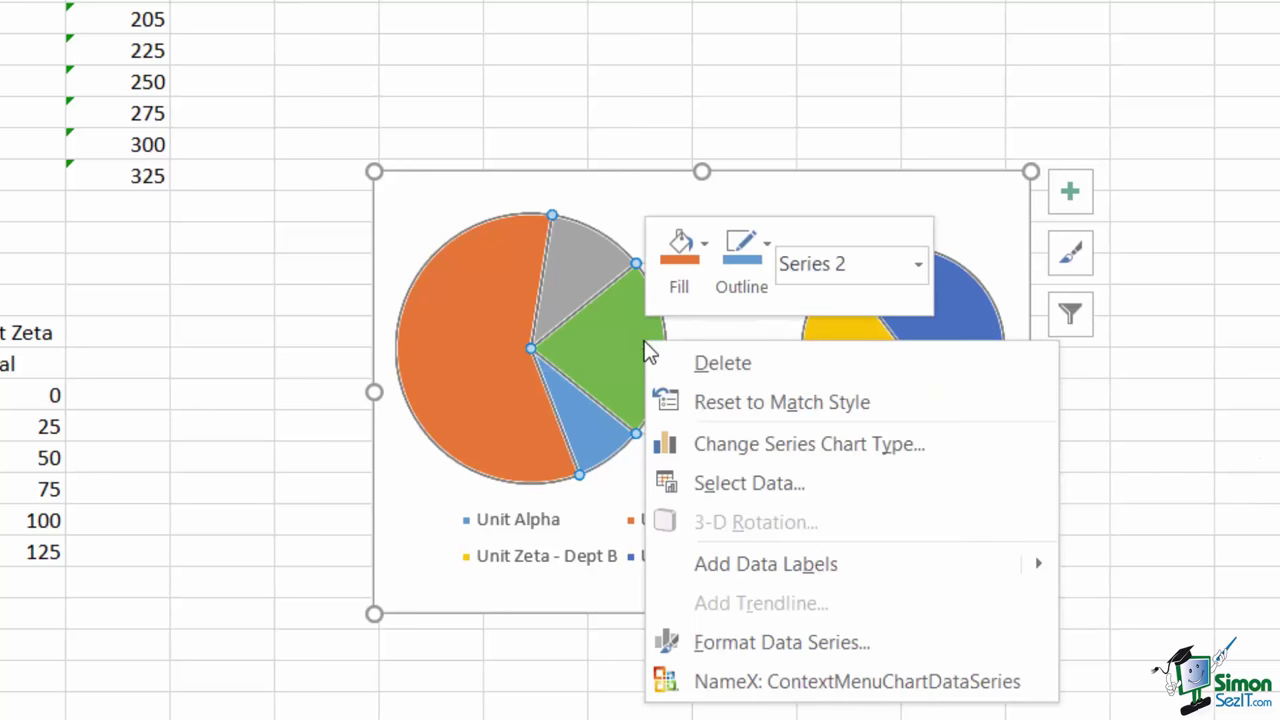
left_click(815, 643)
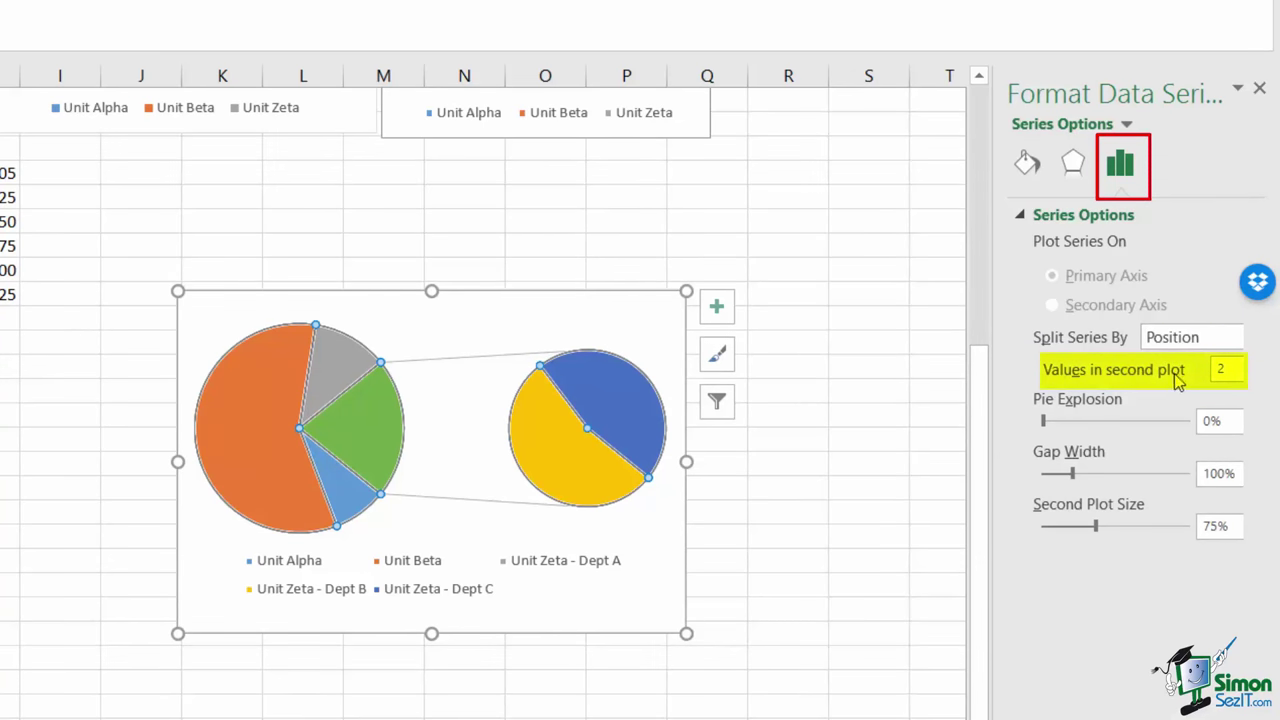
double_click(1214, 372)
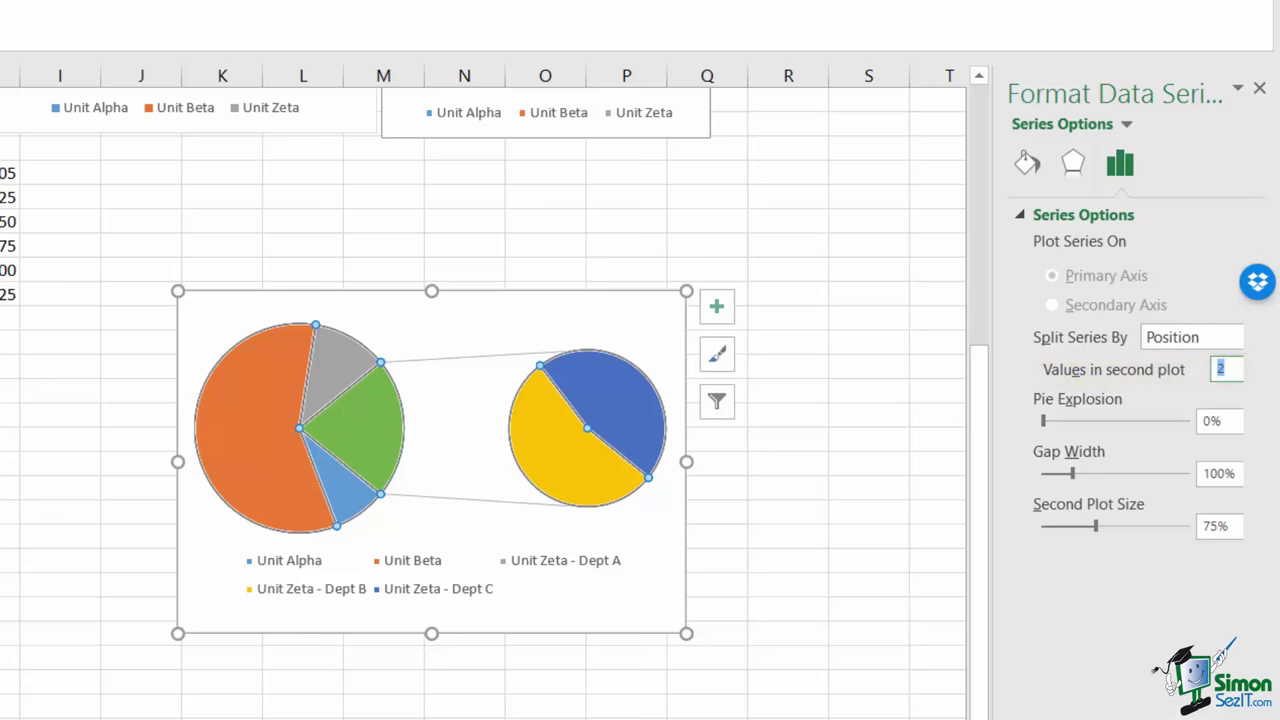
type("3")
key("Return")
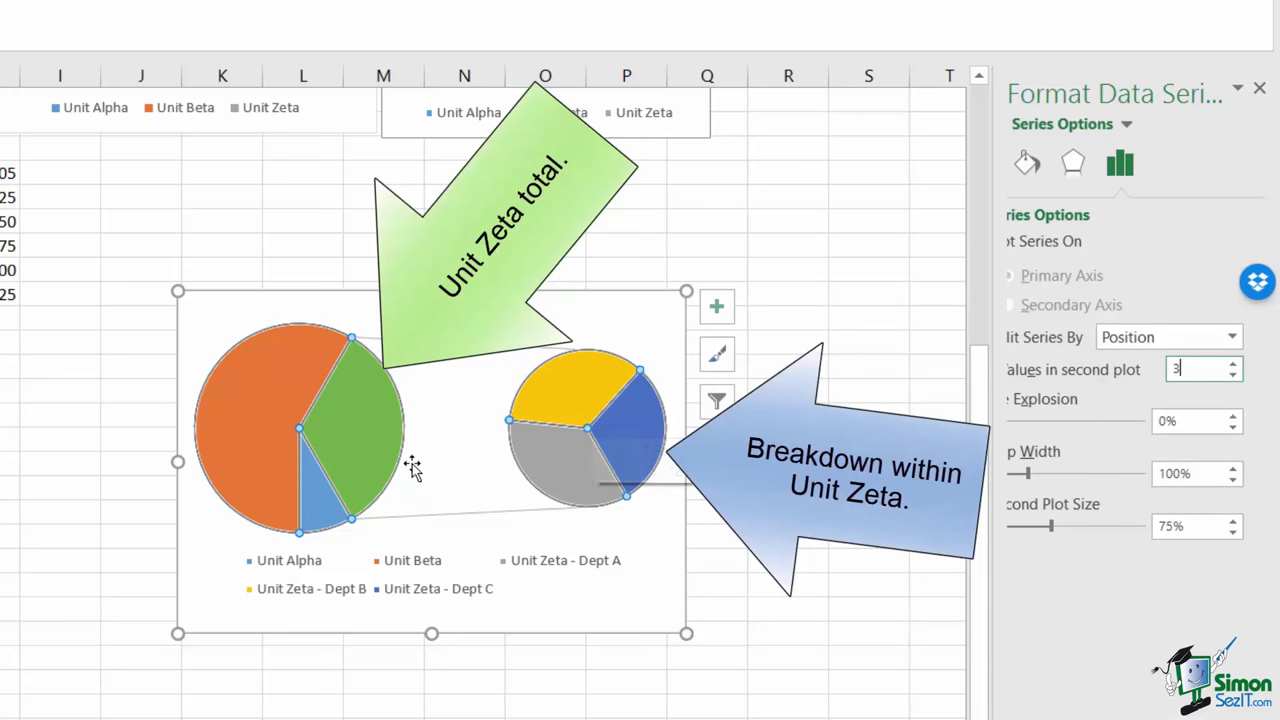
Split the Pie of Pie chart's series by Value.
mouse_move(370, 467)
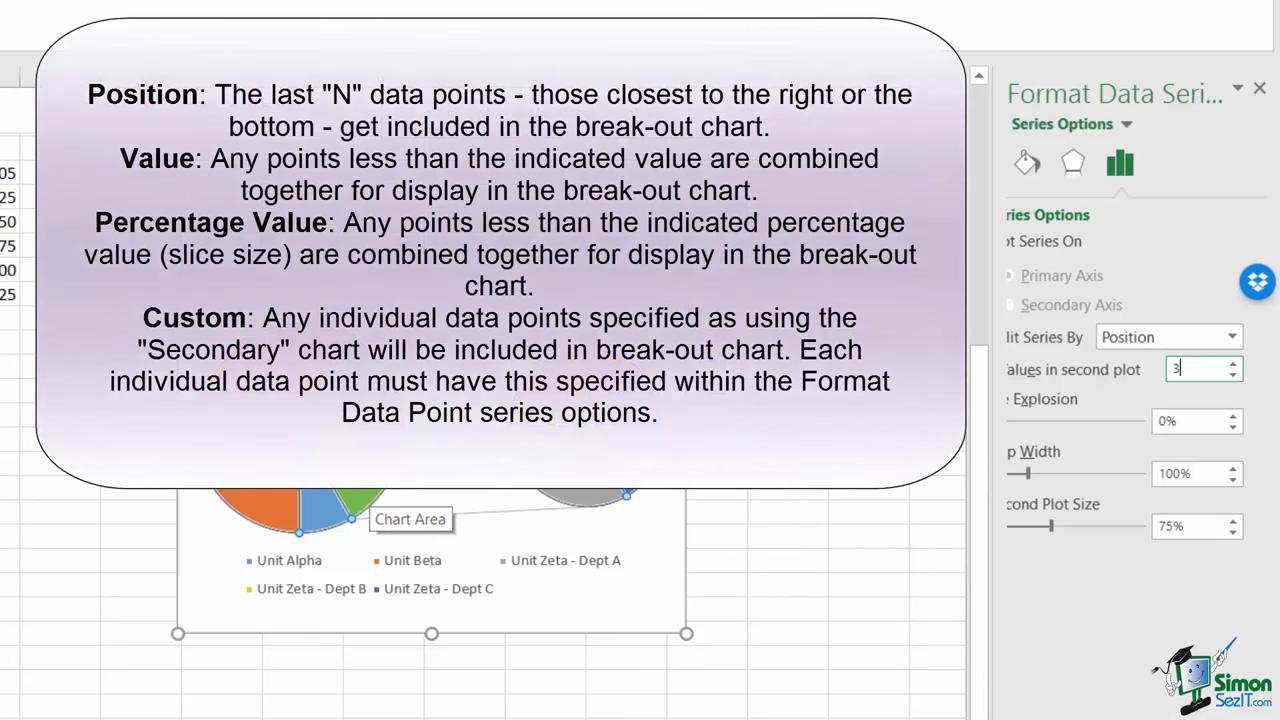
mouse_move(590, 497)
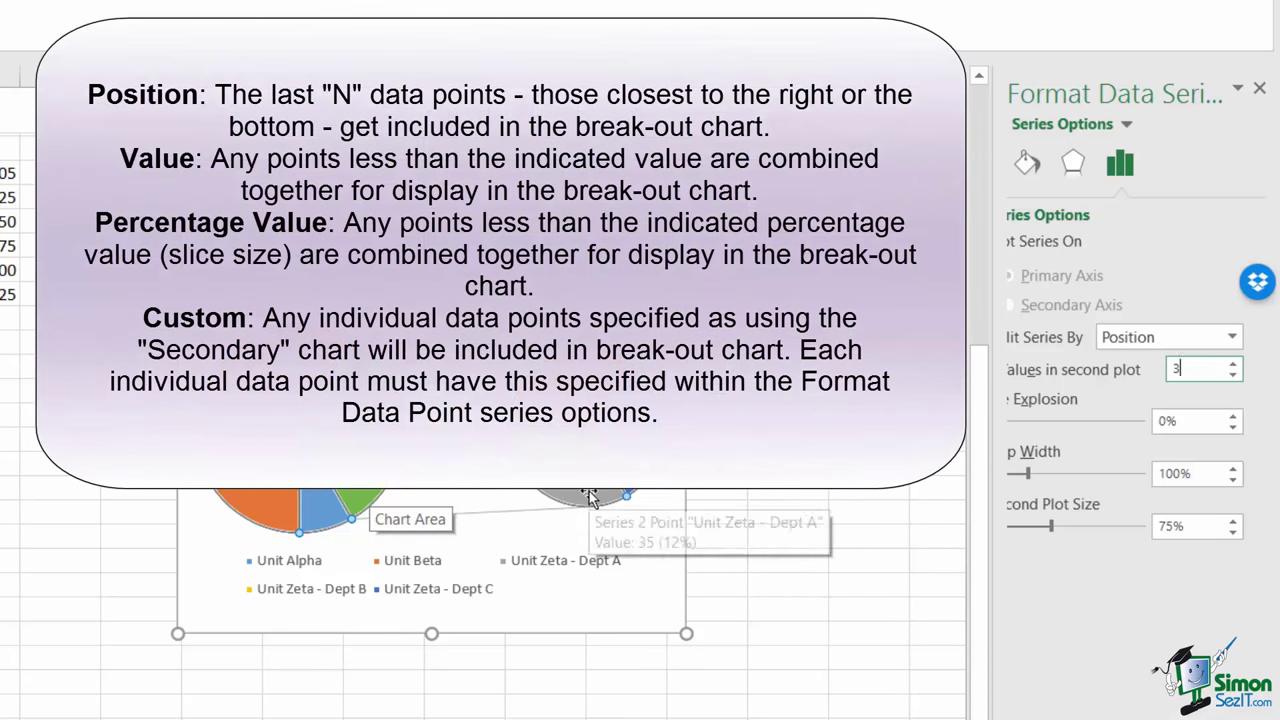
left_click(1138, 340)
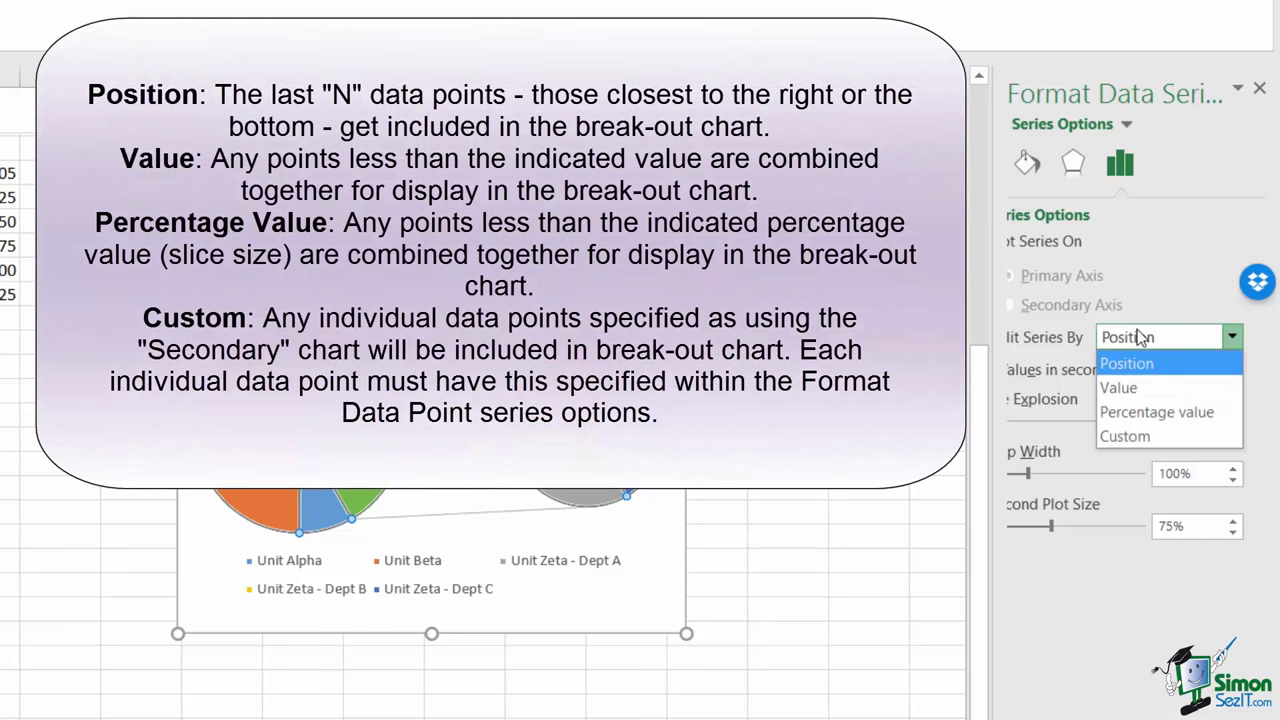
left_click(1150, 385)
Try splitting the Pie of Pie chart's series by Percentage value and by Custom.
left_click(1174, 350)
left_click(1155, 411)
left_click(1160, 337)
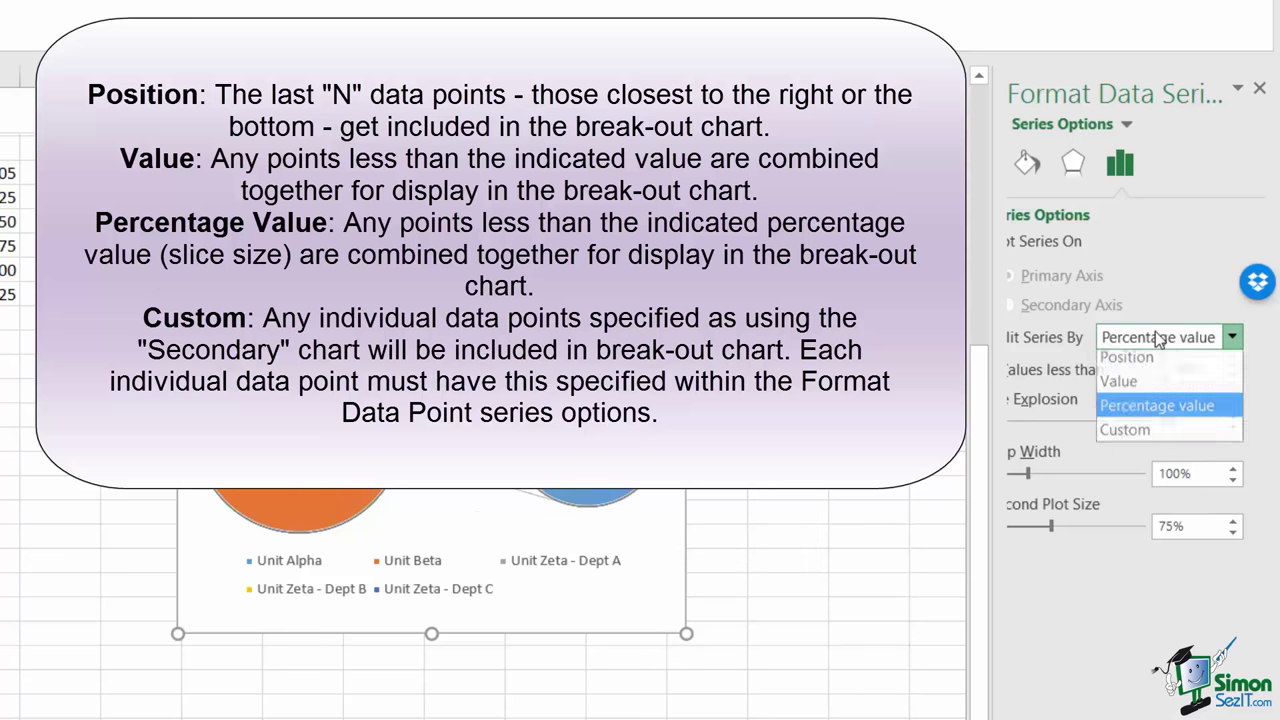
left_click(1125, 432)
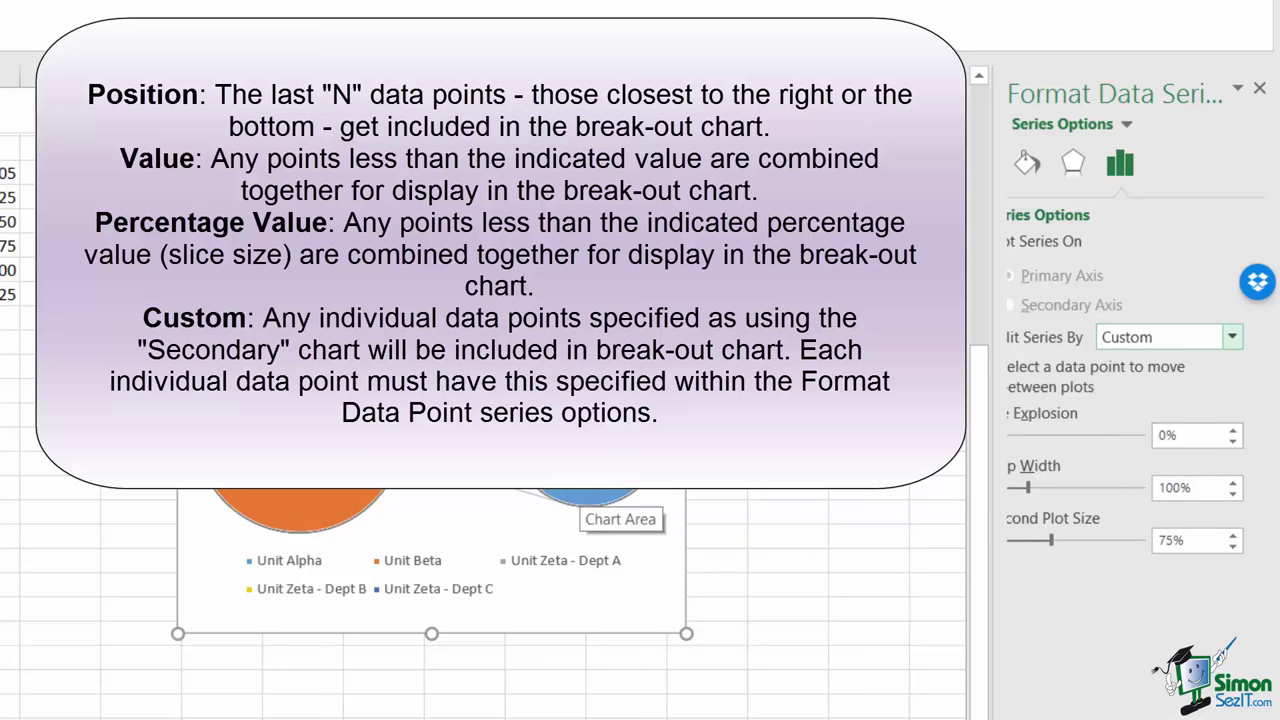
Split the Pie of Pie chart's series by Position.
left_click(1182, 334)
left_click(1140, 361)
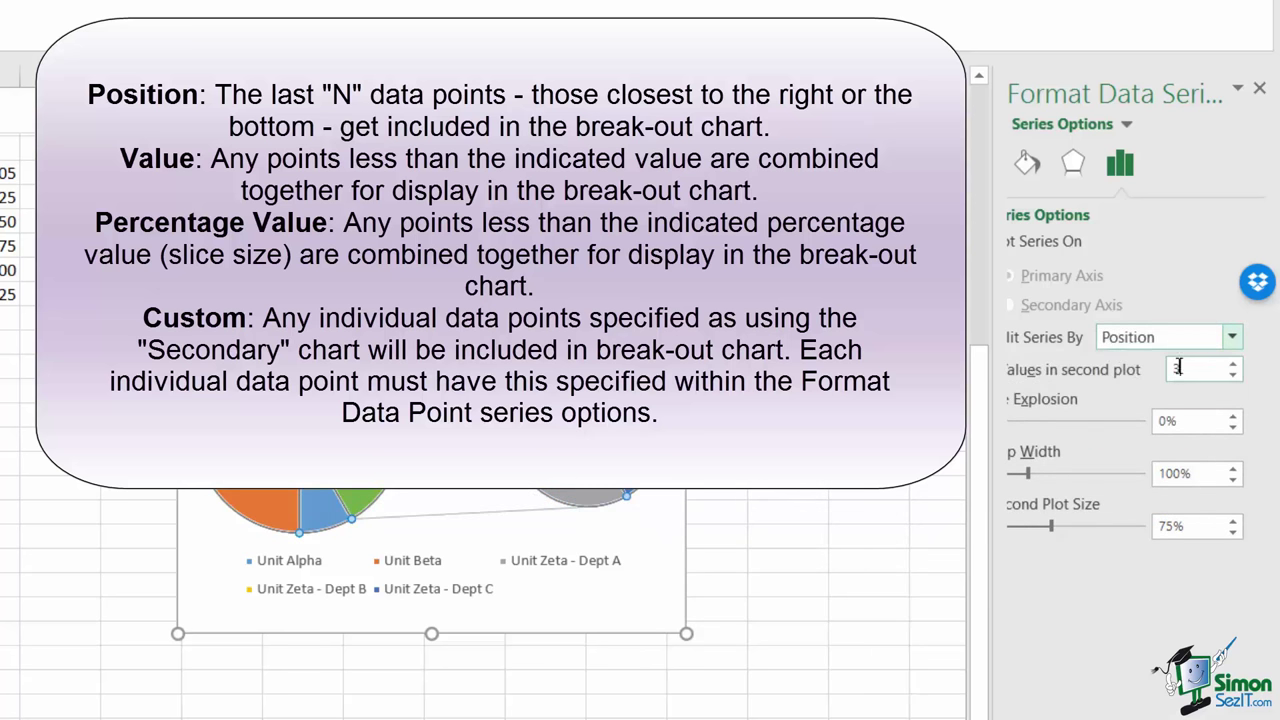
left_click(1181, 368)
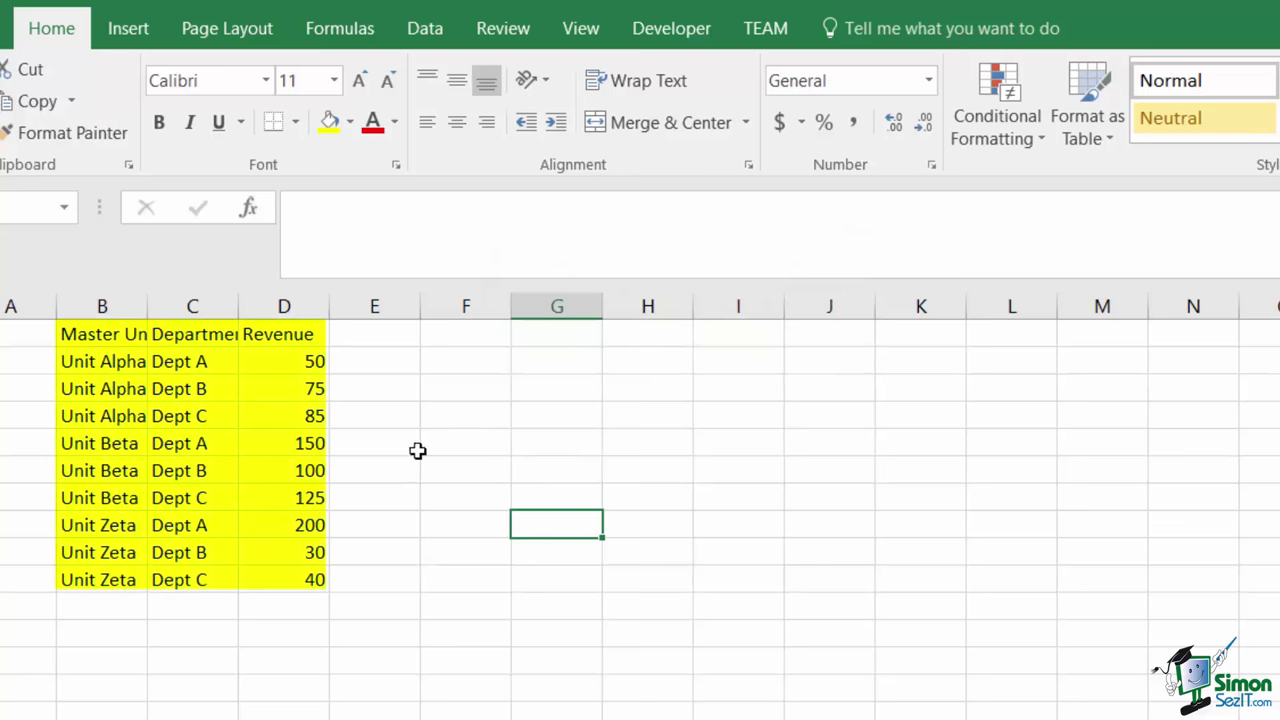
Examine the master unit and department entries in the revenue table.
left_click(100, 388)
left_click(100, 470)
left_click(100, 525)
left_click(108, 558)
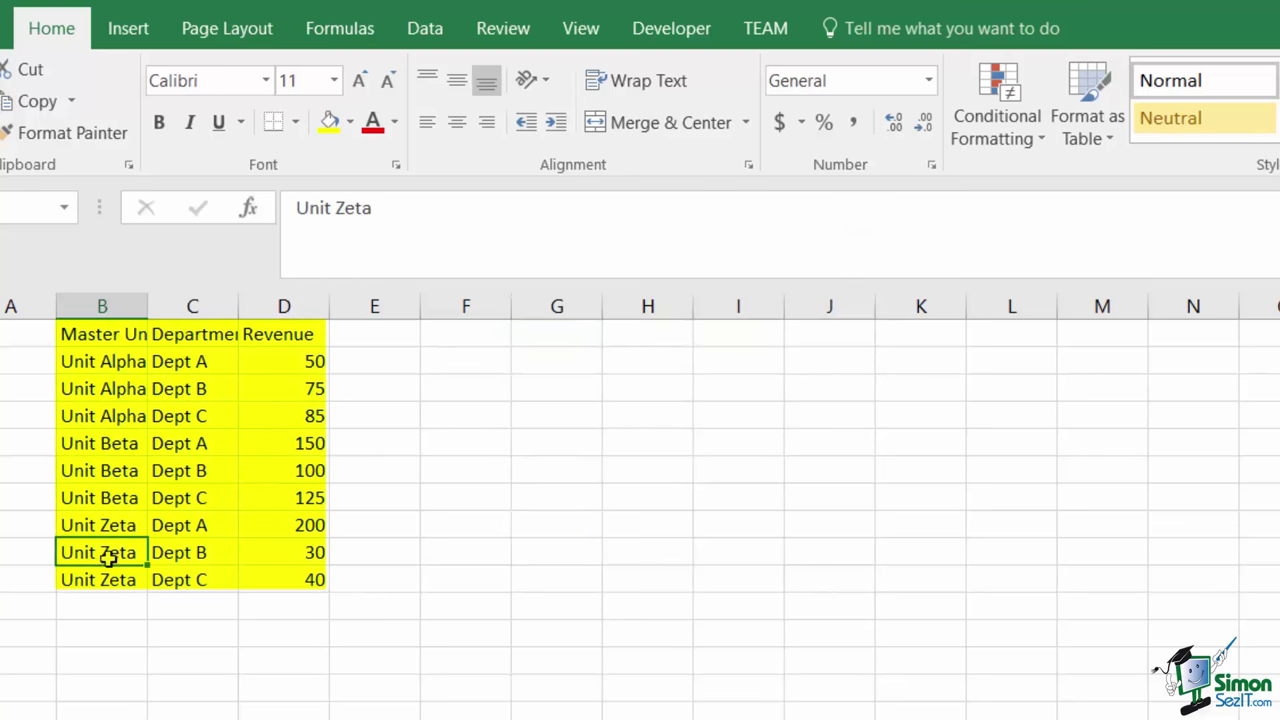
left_click_drag(203, 363, 187, 410)
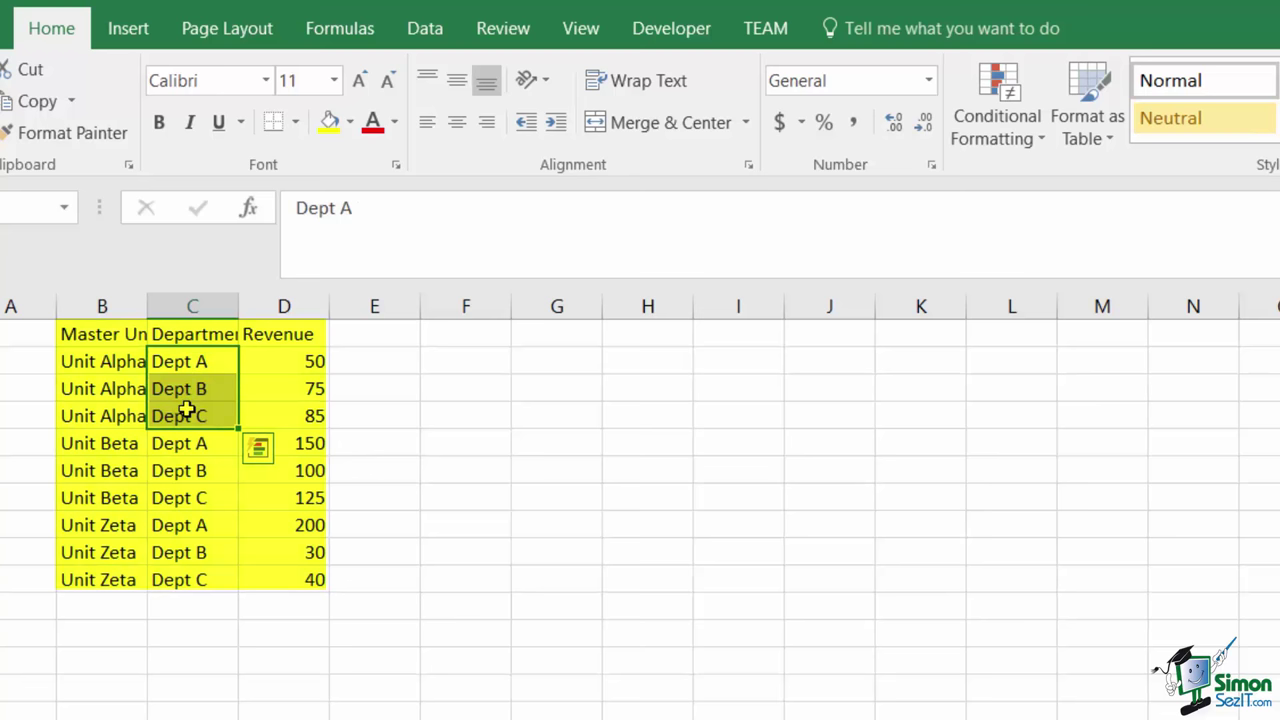
Insert an empty Sunburst chart on the sheet with the unit, department and revenue table.
left_click(560, 358)
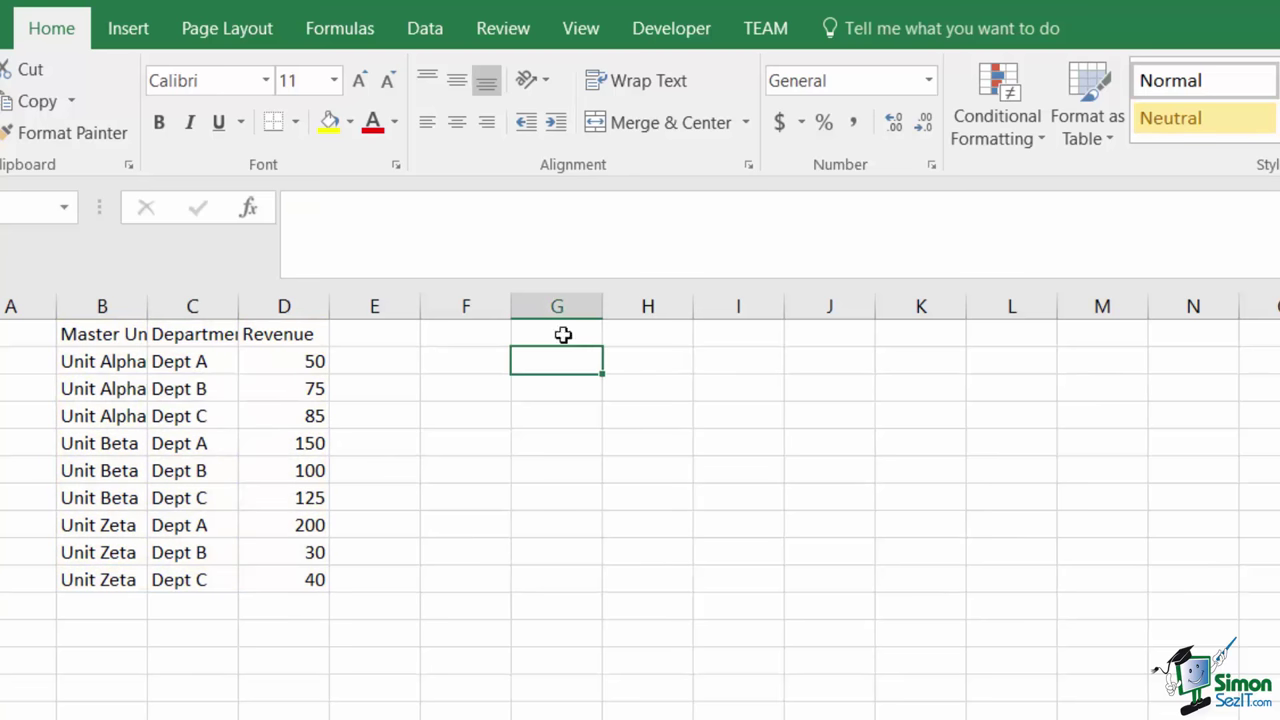
left_click(146, 28)
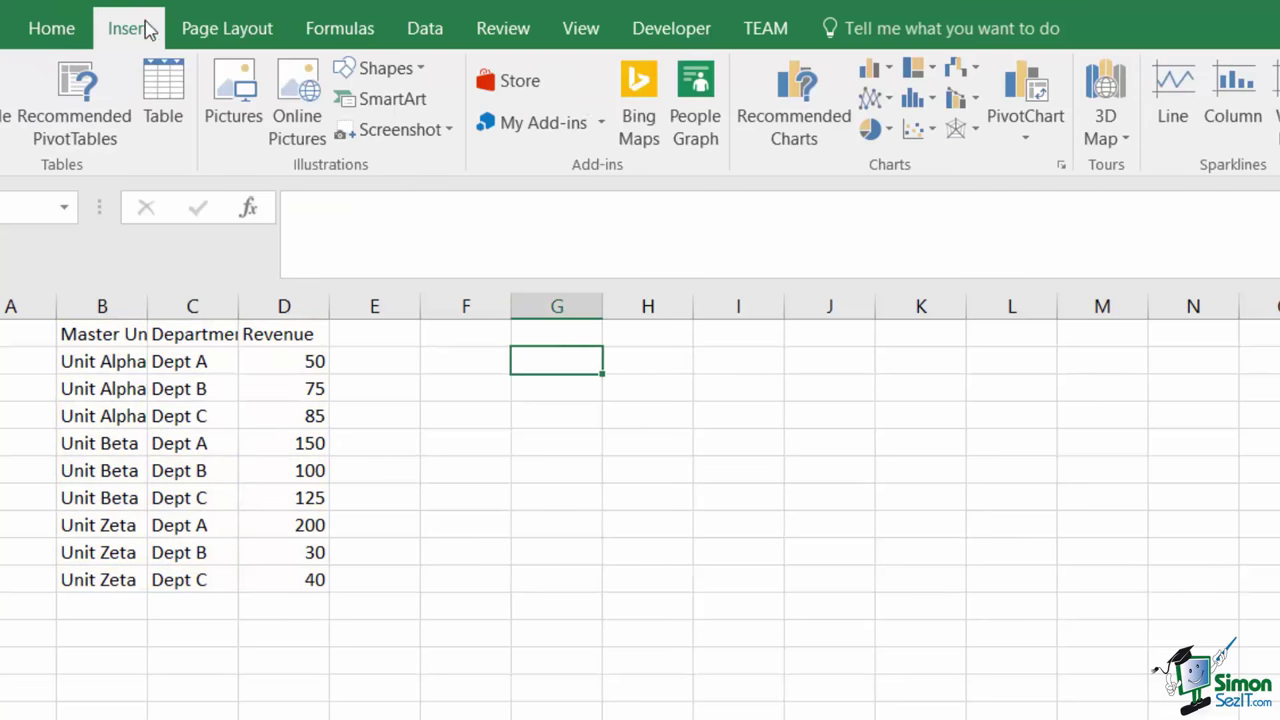
left_click(912, 80)
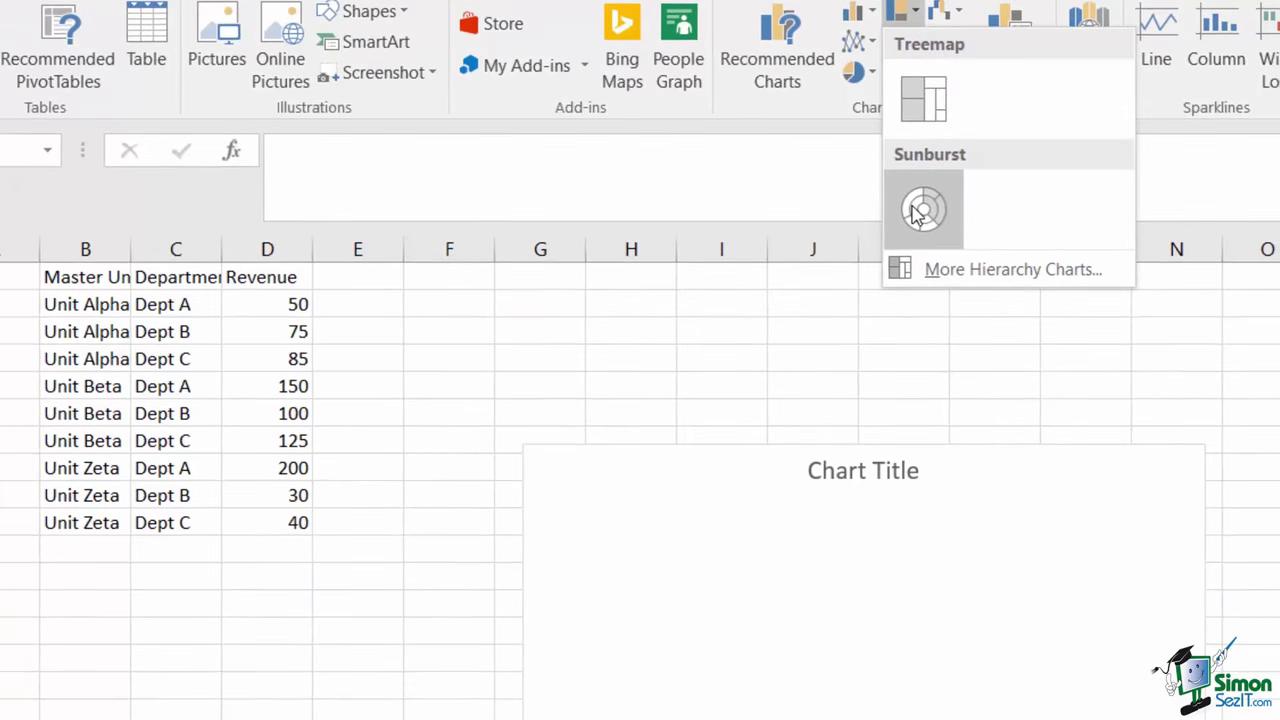
left_click(918, 212)
Add a data series with a blank name to the sunburst chart, using the revenue values in D2:D10.
right_click(696, 422)
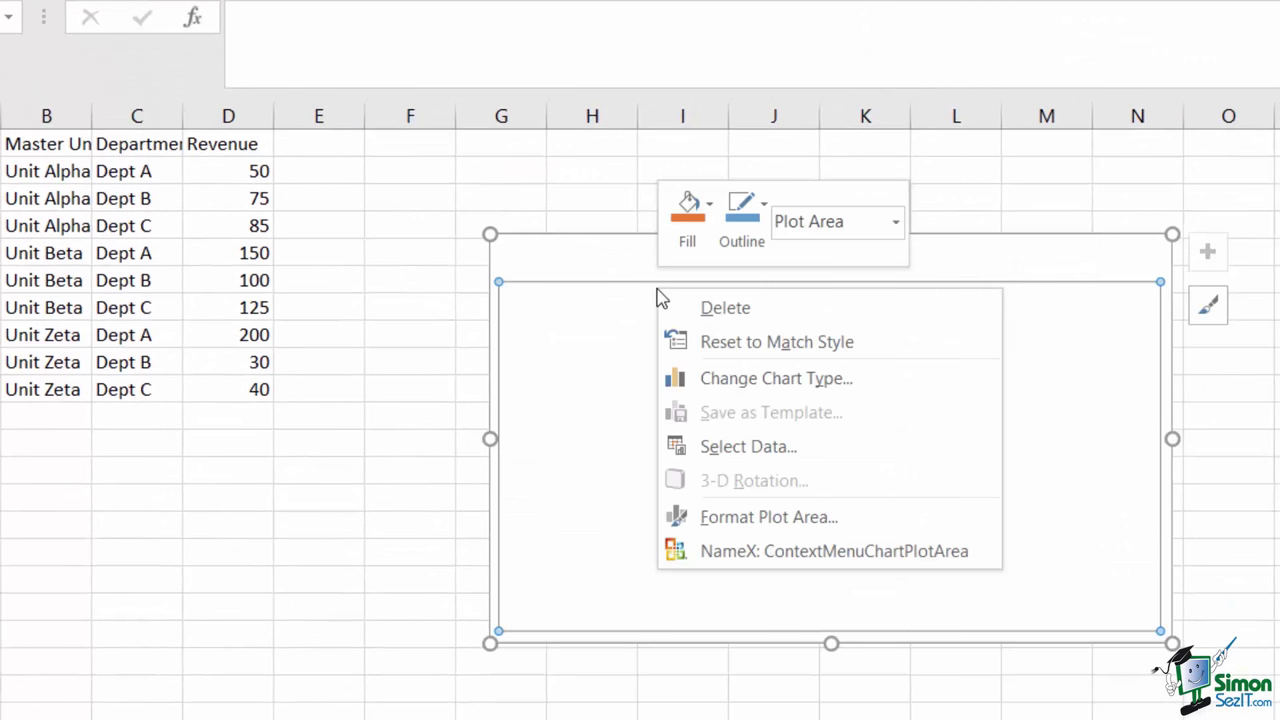
left_click(775, 446)
left_click(958, 266)
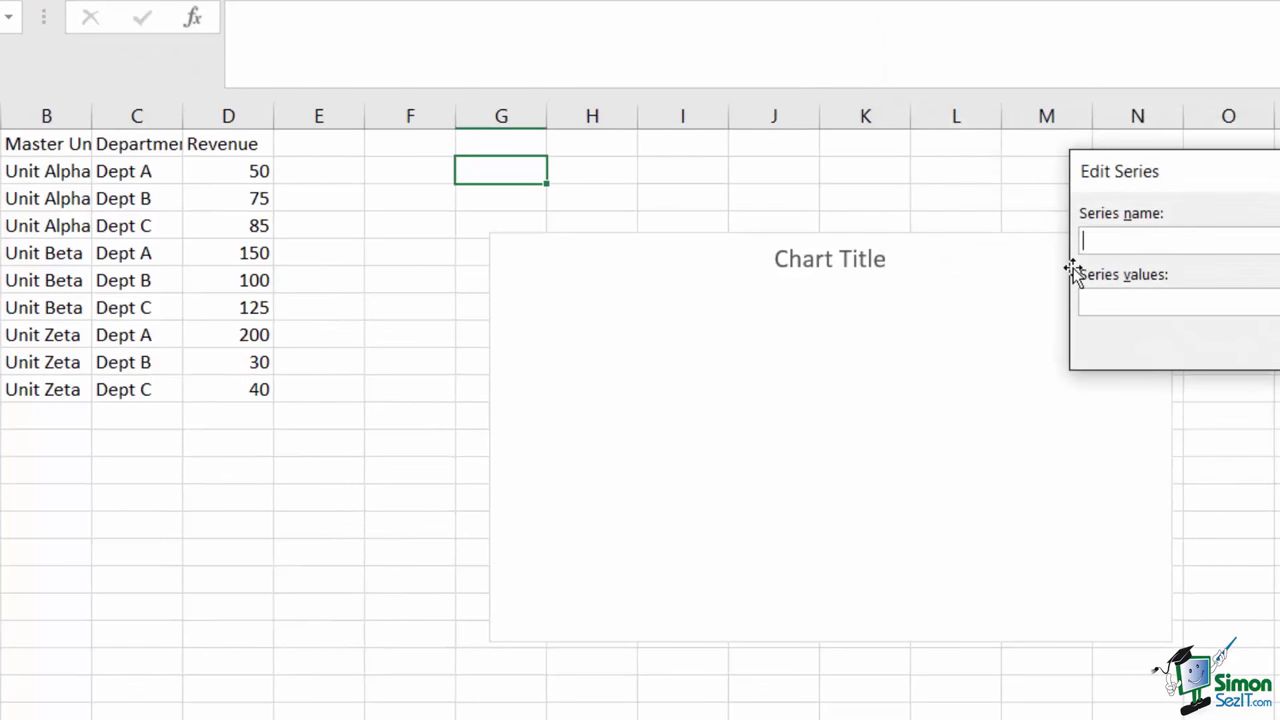
left_click(1114, 305)
left_click_drag(245, 171, 248, 389)
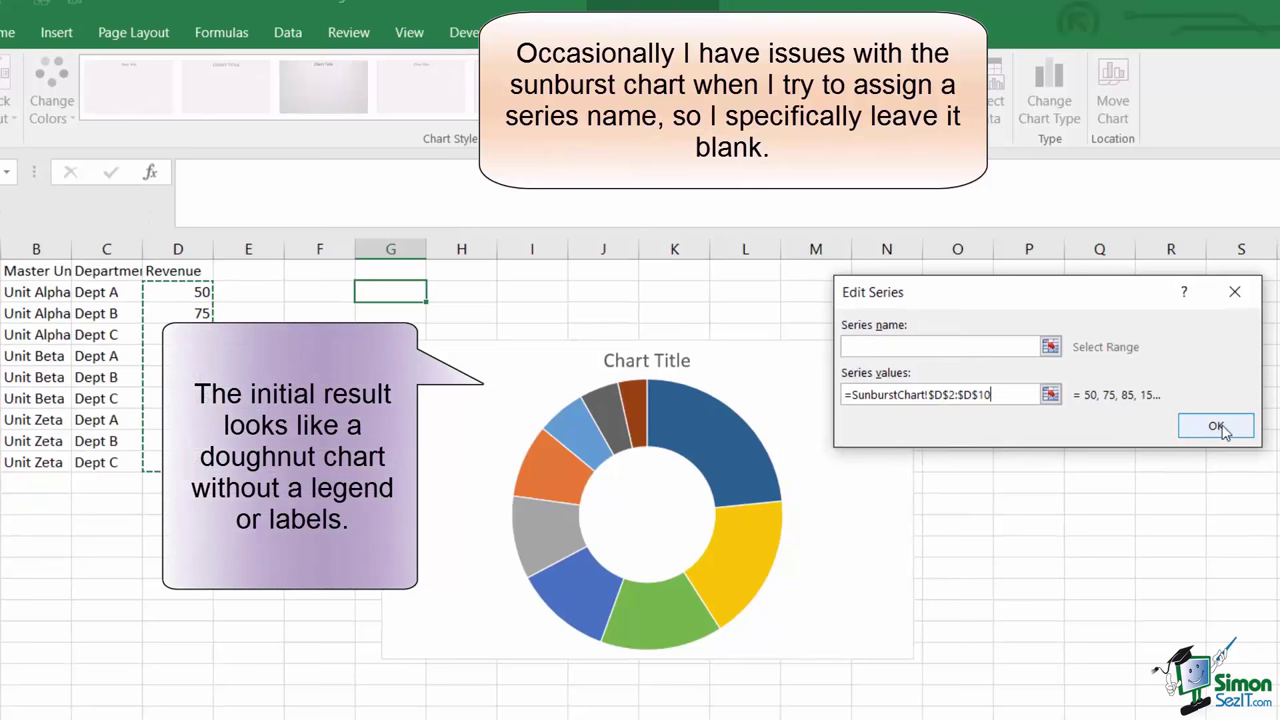
left_click(1219, 428)
Set the sunburst chart's category axis labels to the unit and department cells B2:C10 and apply the data source.
left_click(1053, 362)
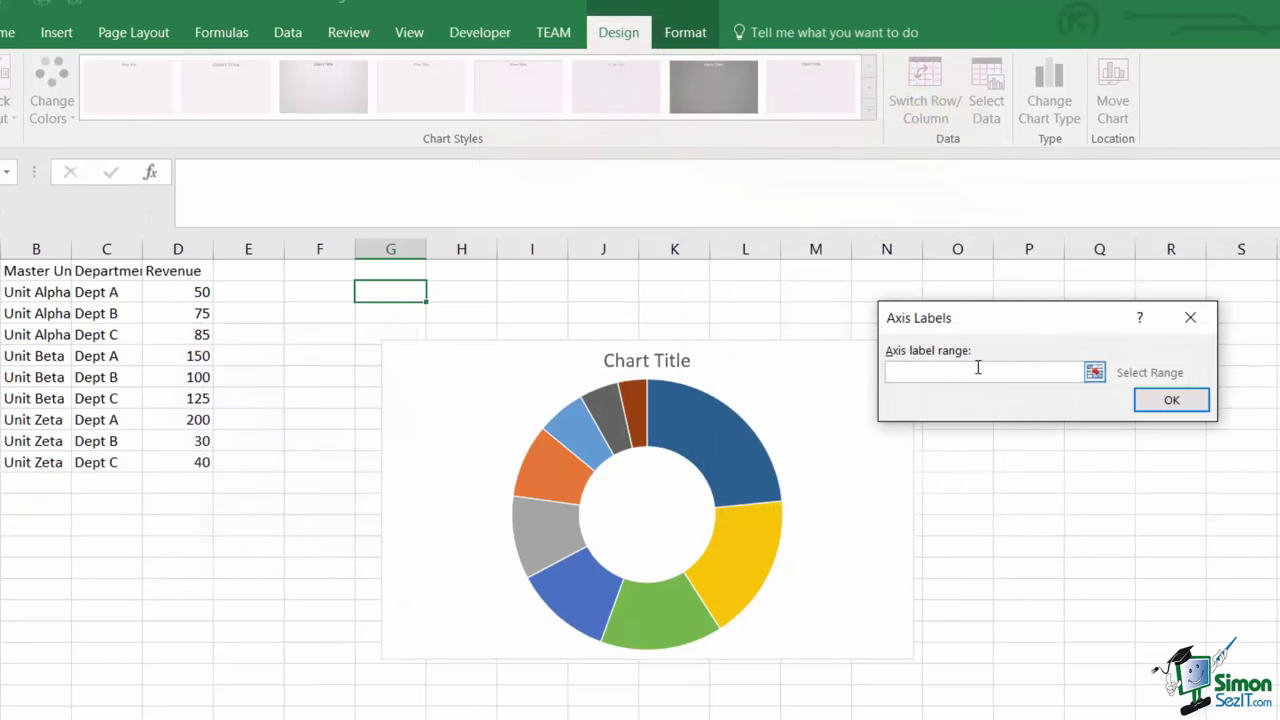
left_click_drag(28, 291, 118, 462)
left_click(1248, 400)
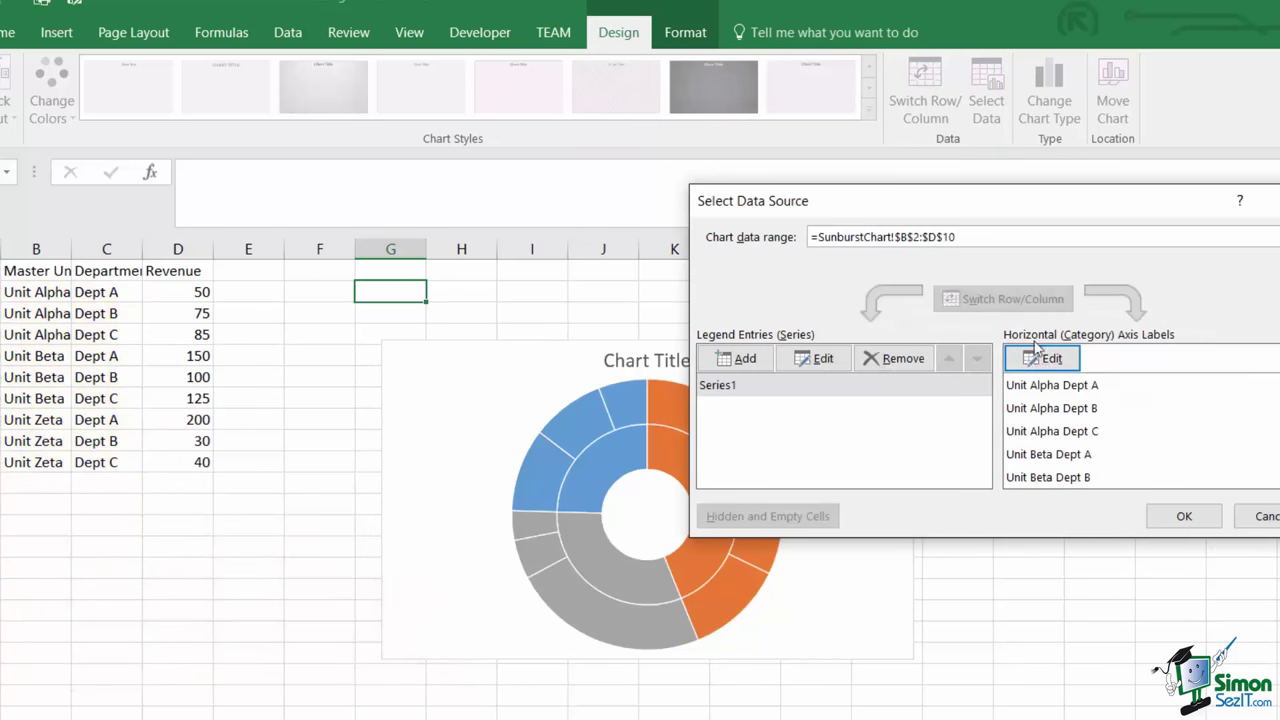
left_click(1184, 516)
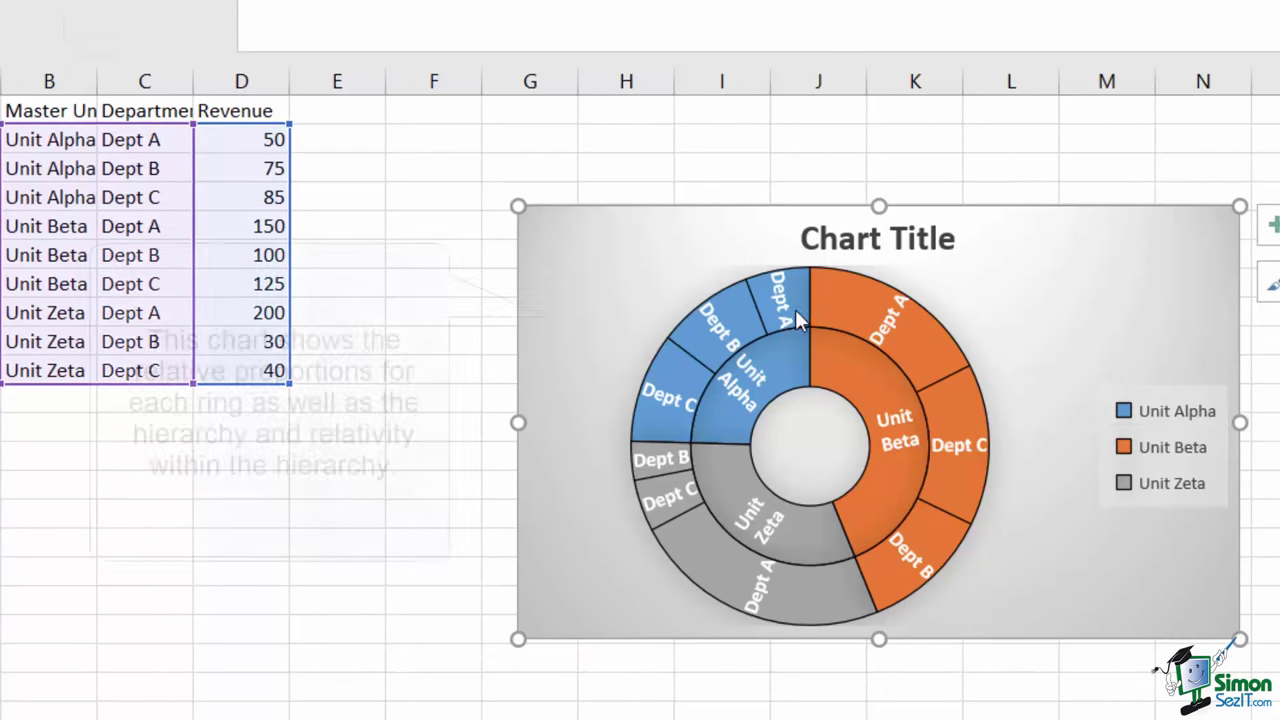
Examine the unit and department rings of the formatted sunburst chart and the levels of the three-ring sunburst charts.
left_click(740, 393)
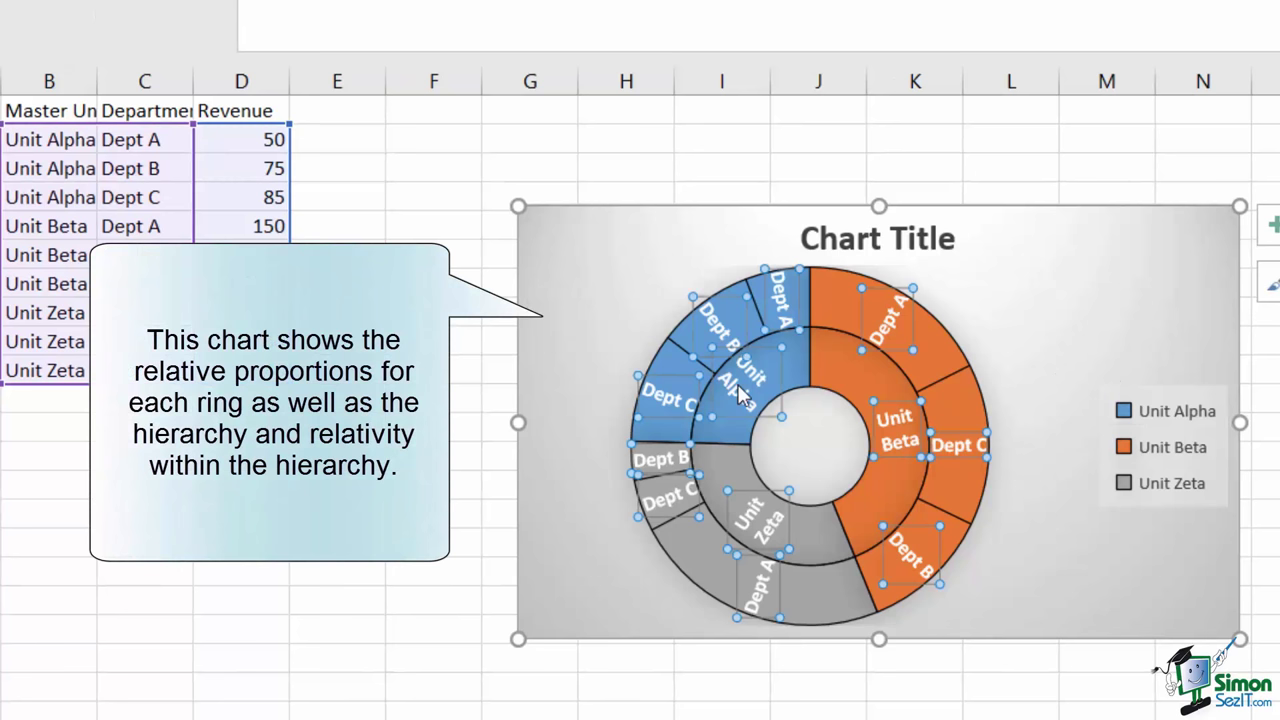
left_click(757, 382)
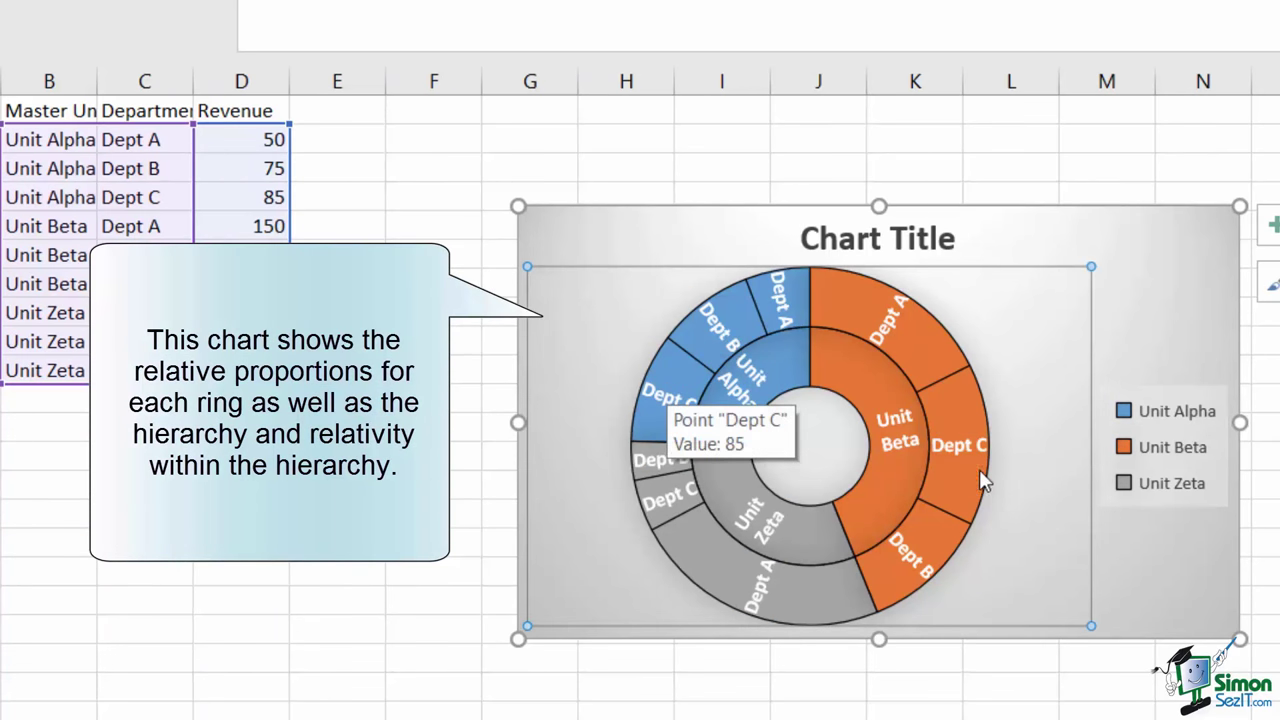
mouse_move(814, 529)
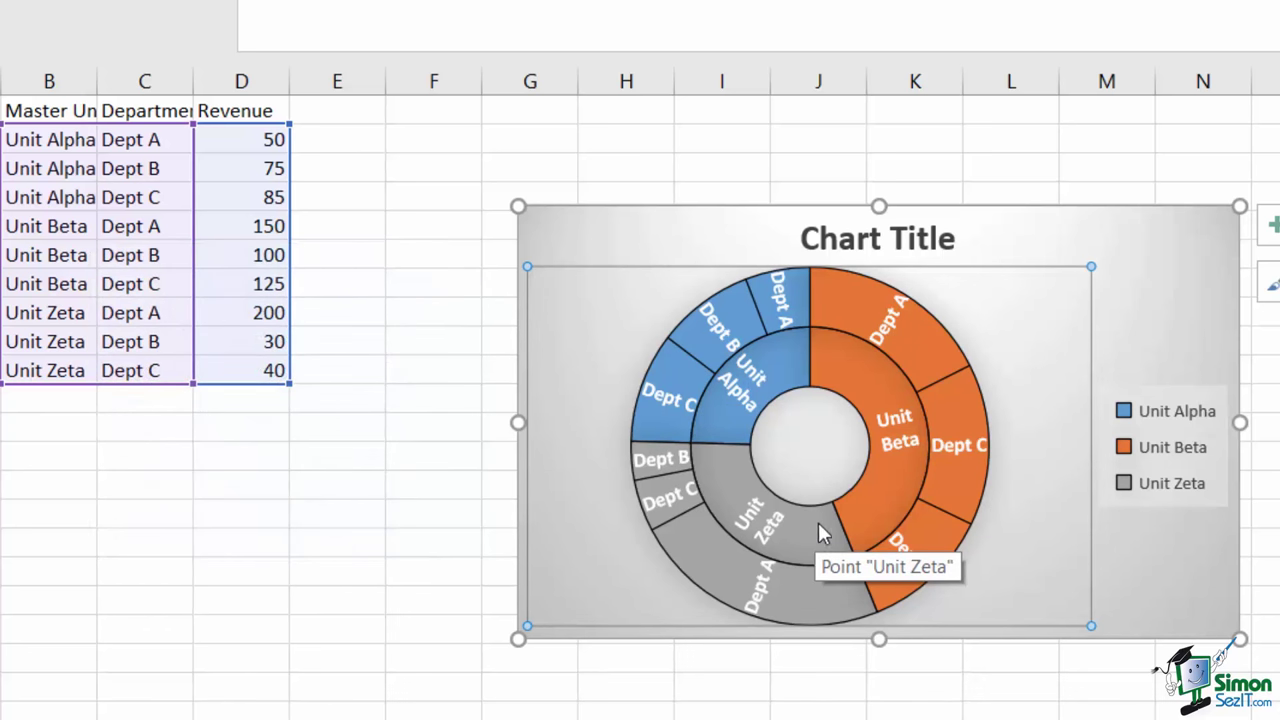
left_click(814, 712)
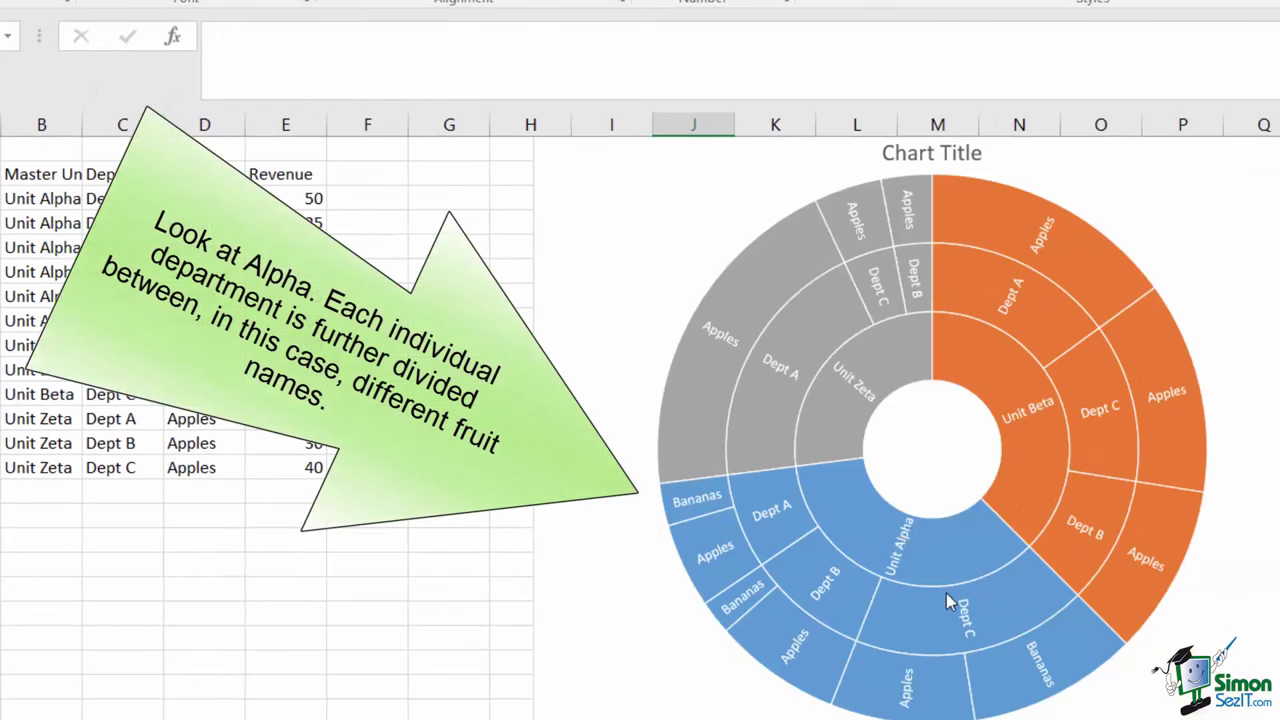
mouse_move(1073, 320)
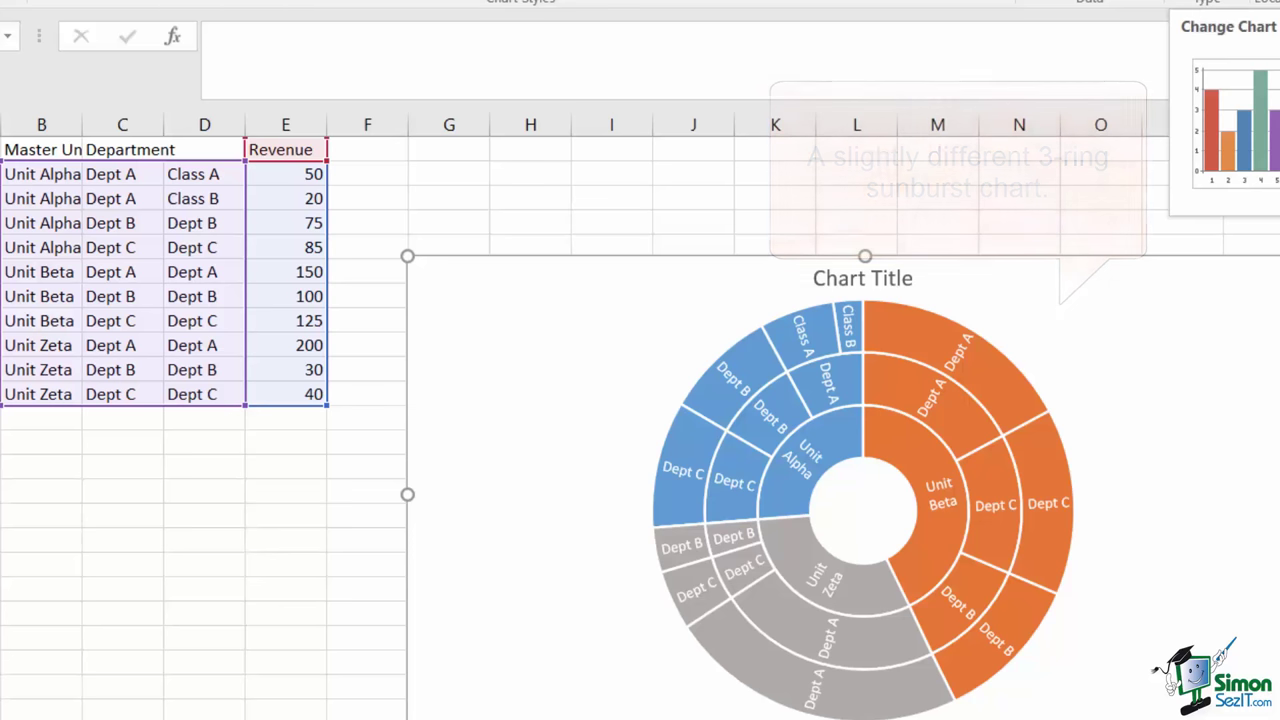
Change the three-ring sunburst chart with the Class A and Class B slices to the Treemap type.
left_click(1210, 3)
left_click(550, 367)
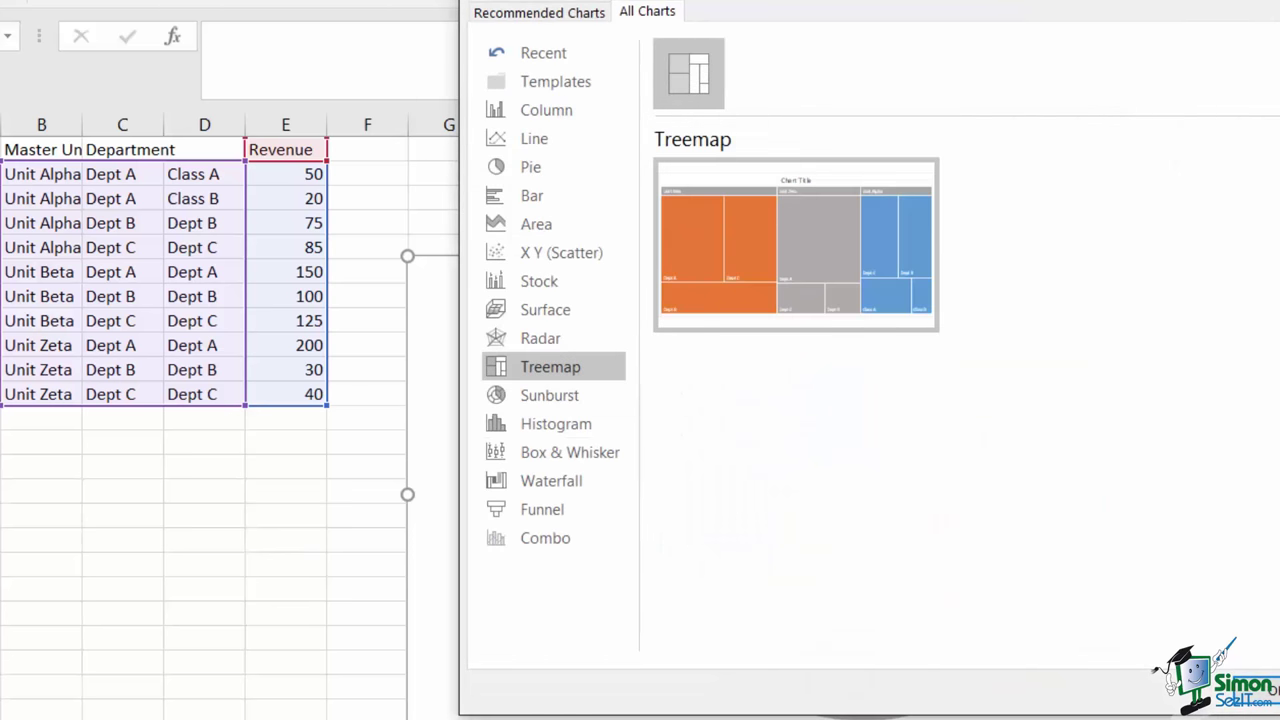
key("Return")
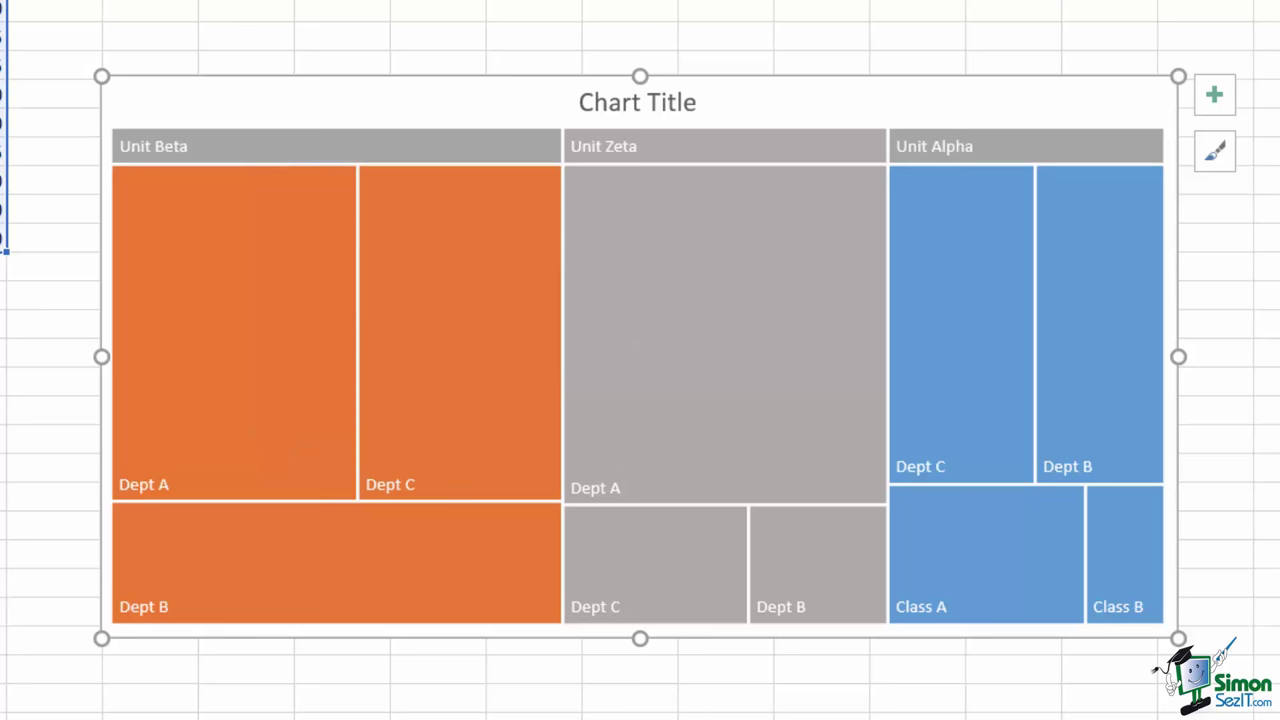
Review the treemap chart's data source, including its revenue series and category axis labels.
right_click(769, 111)
left_click(842, 426)
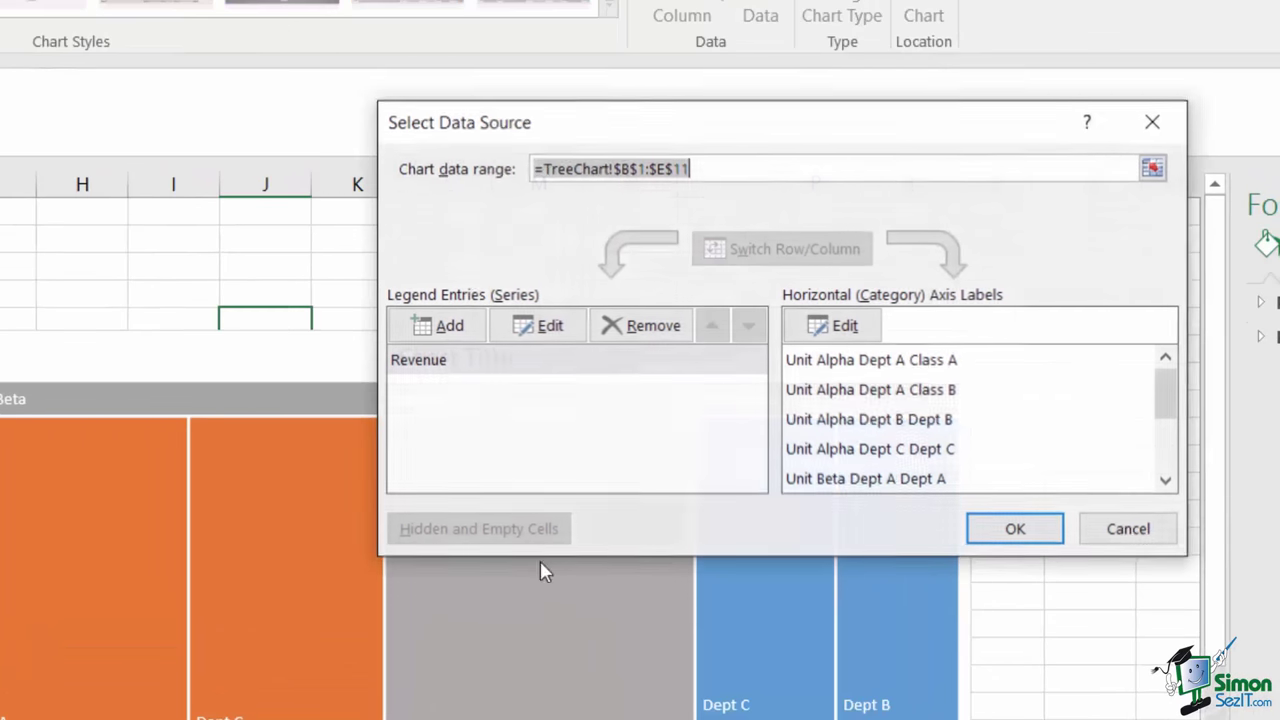
left_click(830, 364)
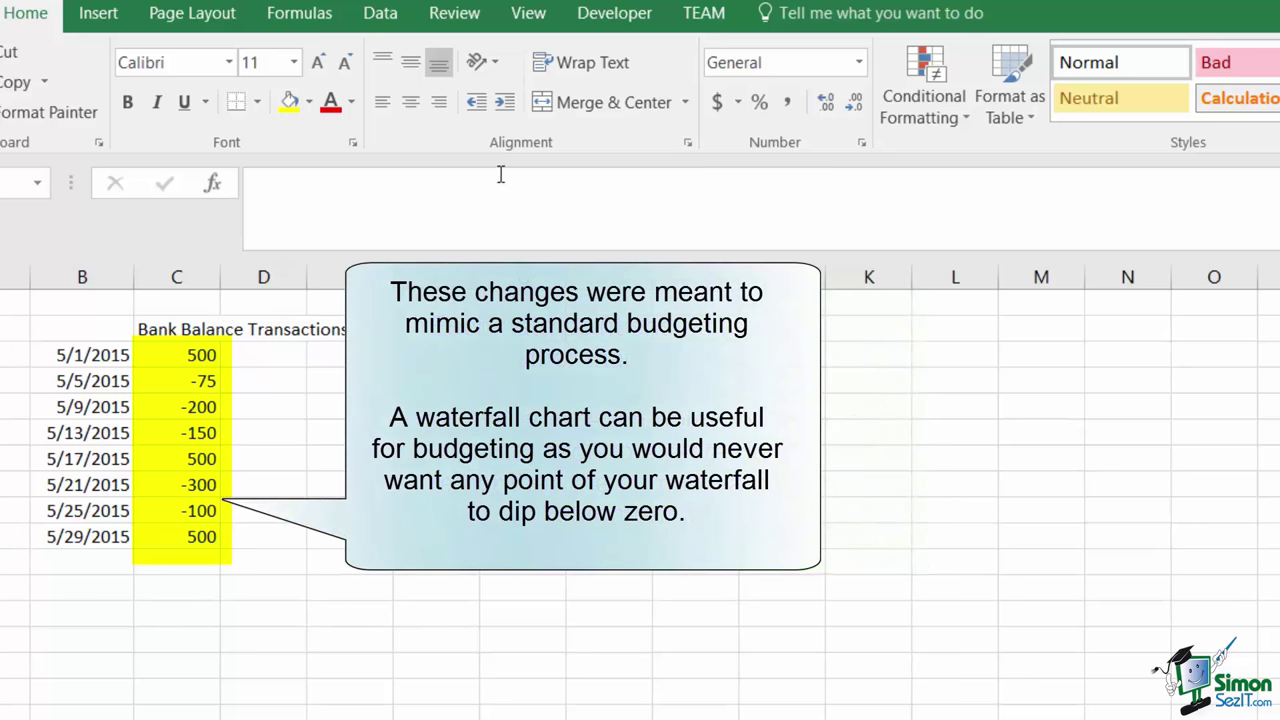
Examine the positive and negative amounts in the Bank Balance Transactions column.
left_click(180, 327)
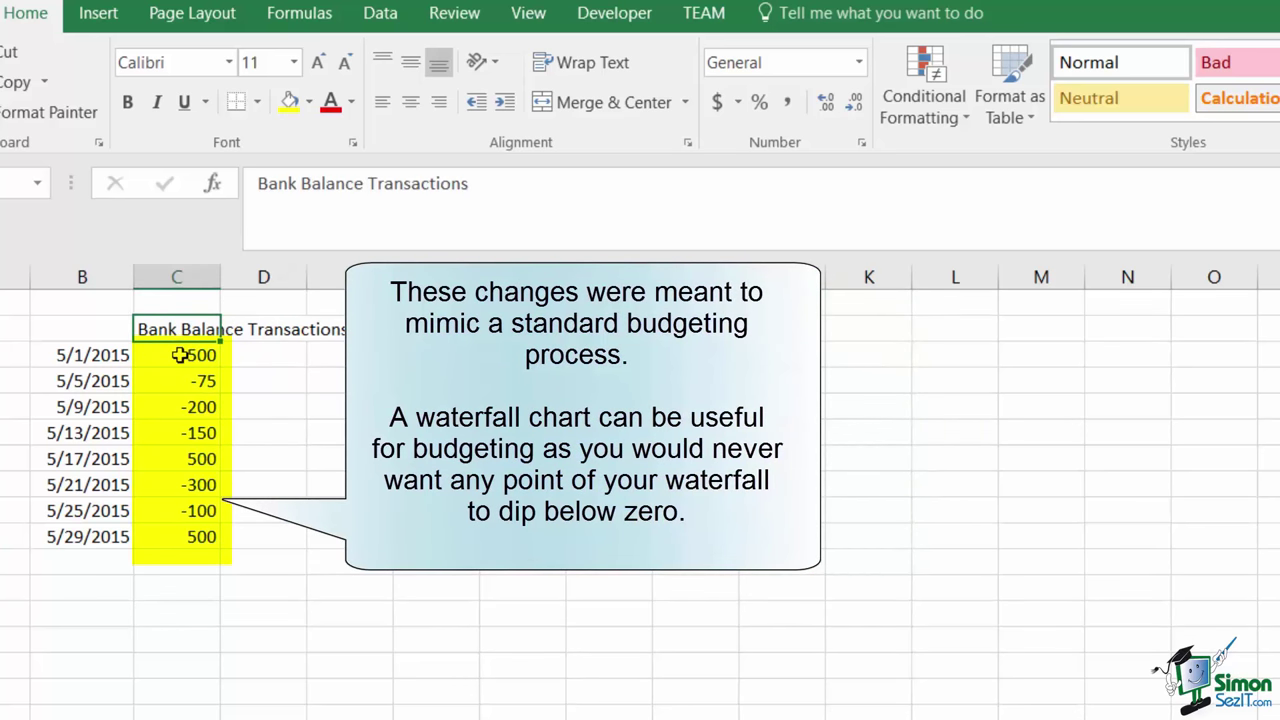
left_click(186, 356)
left_click(197, 460, "ctrl")
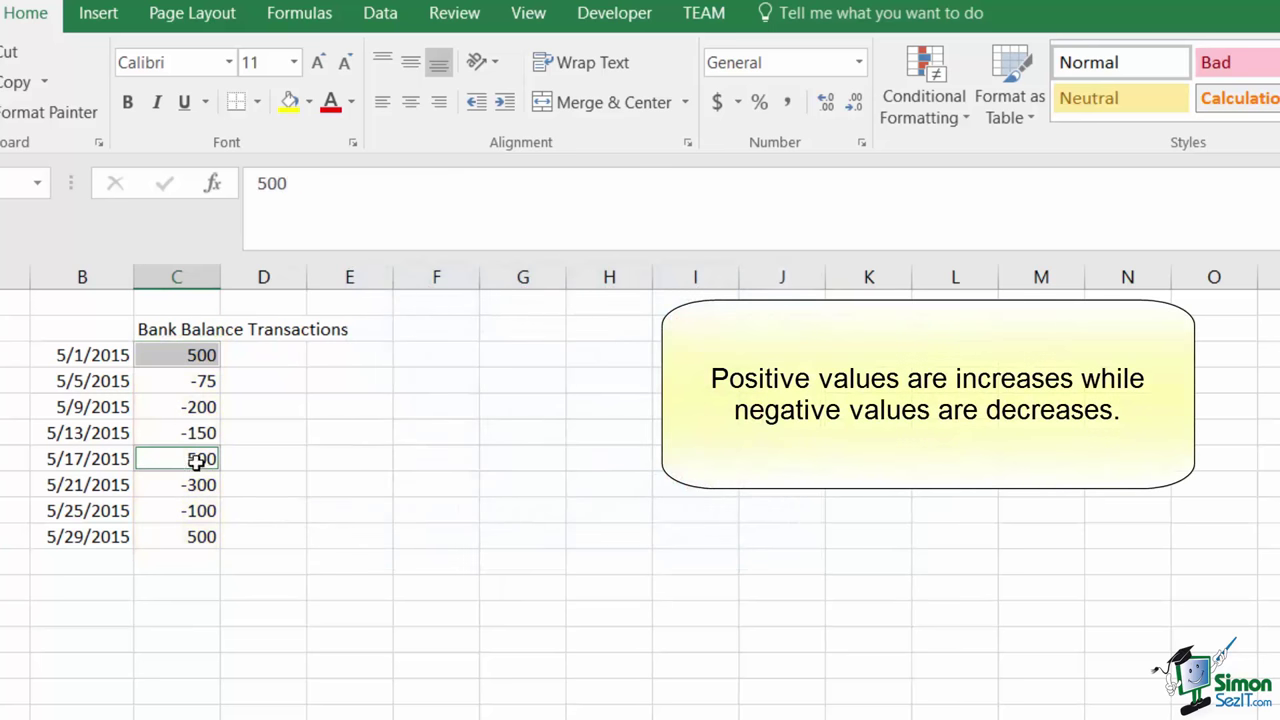
left_click(207, 538, "ctrl")
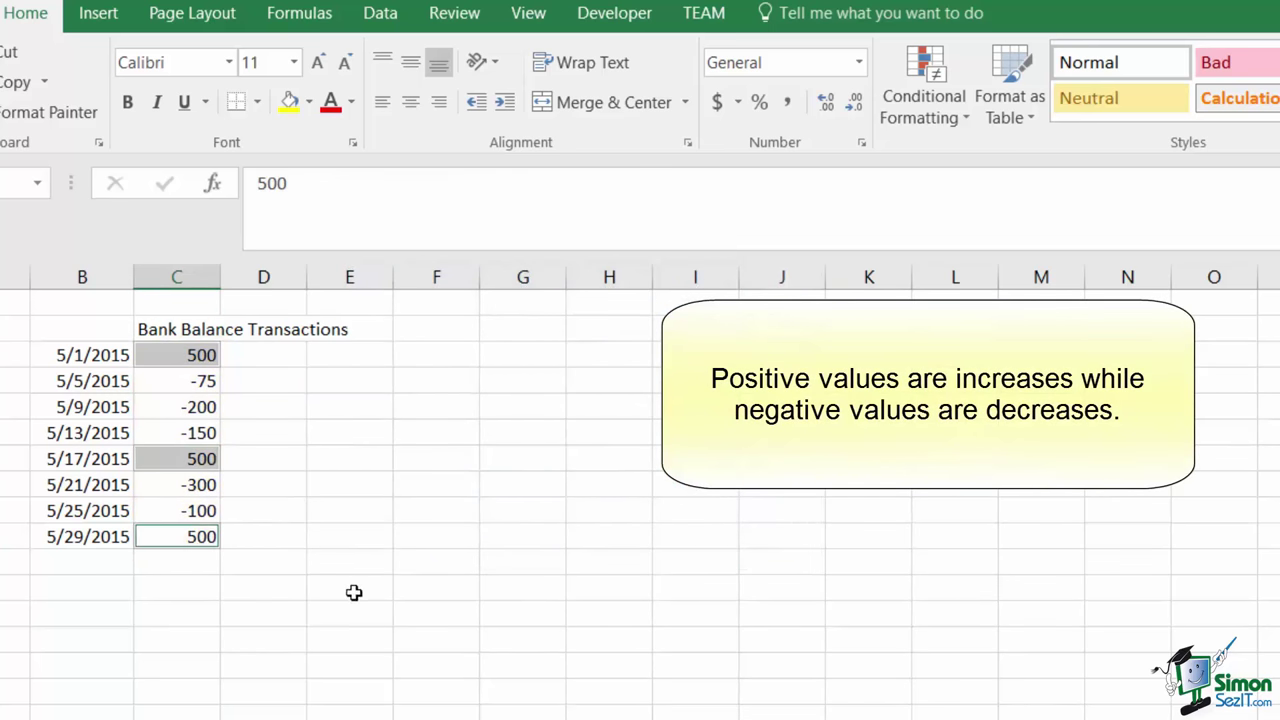
left_click(177, 374)
left_click_drag(177, 374, 185, 460)
left_click(200, 512)
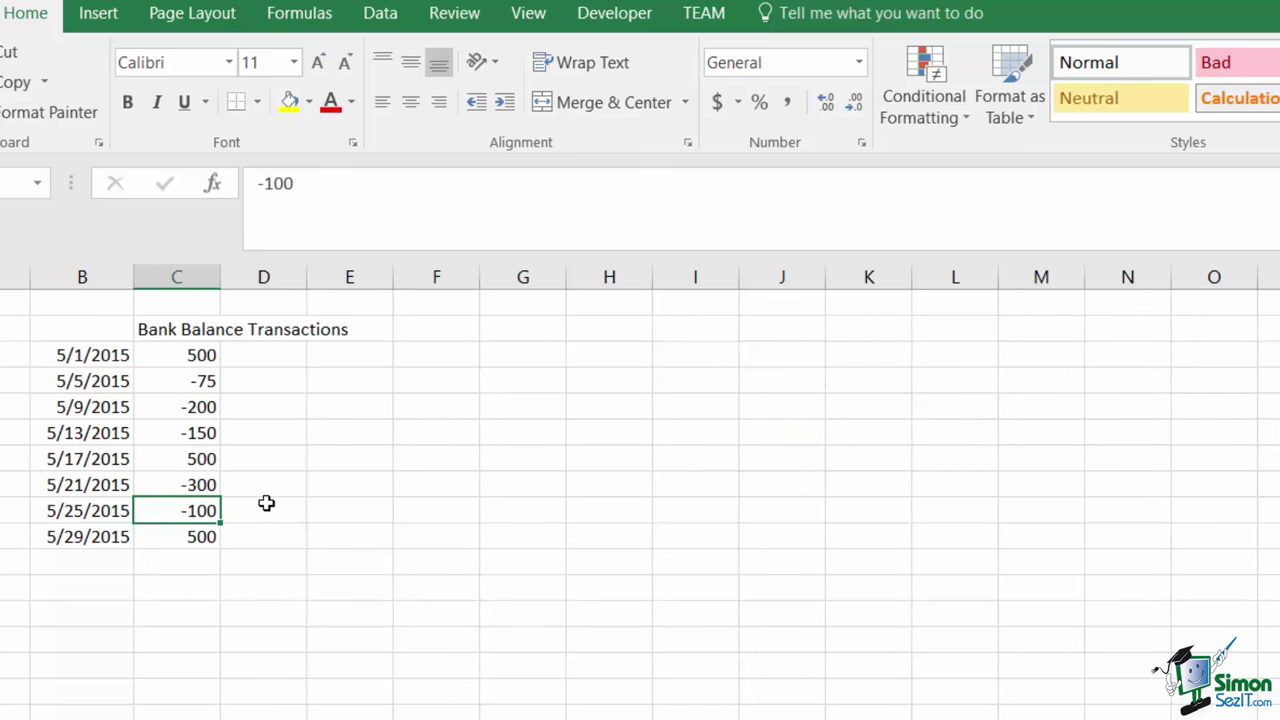
Insert a Waterfall chart from the transaction amounts dated 5/1/2015 to 5/29/2015.
left_click_drag(167, 353, 170, 534)
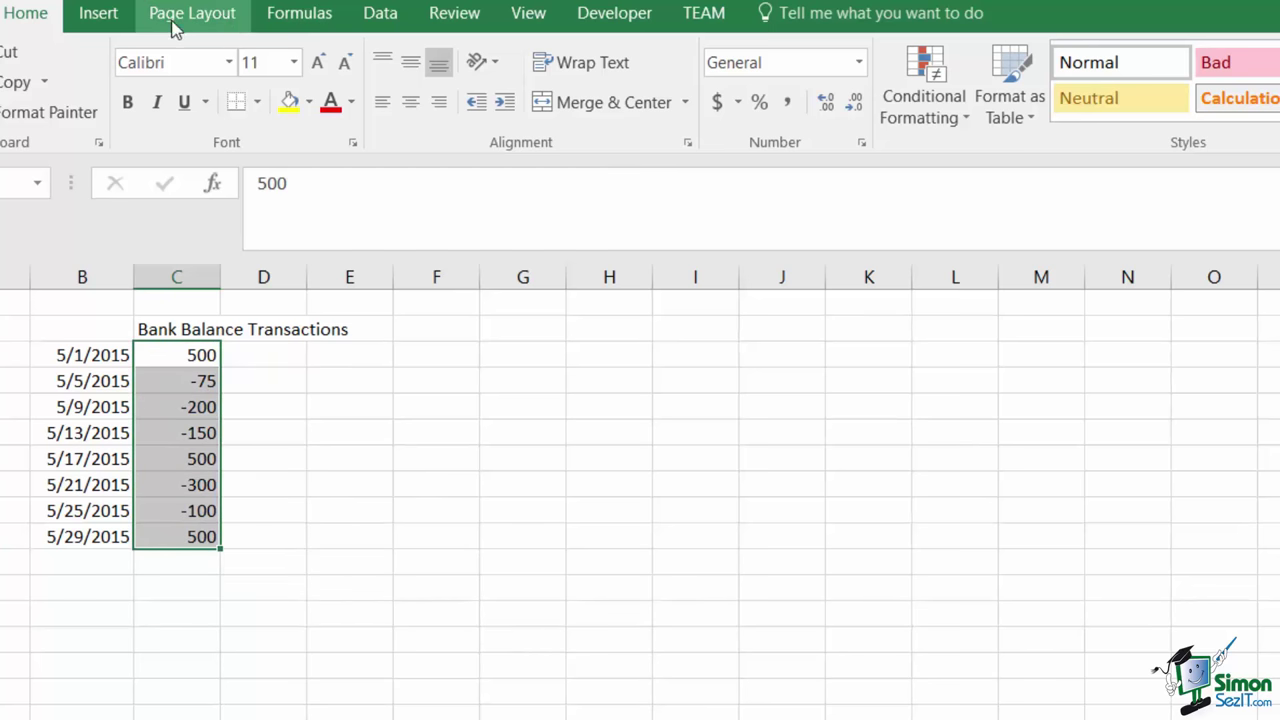
left_click(98, 13)
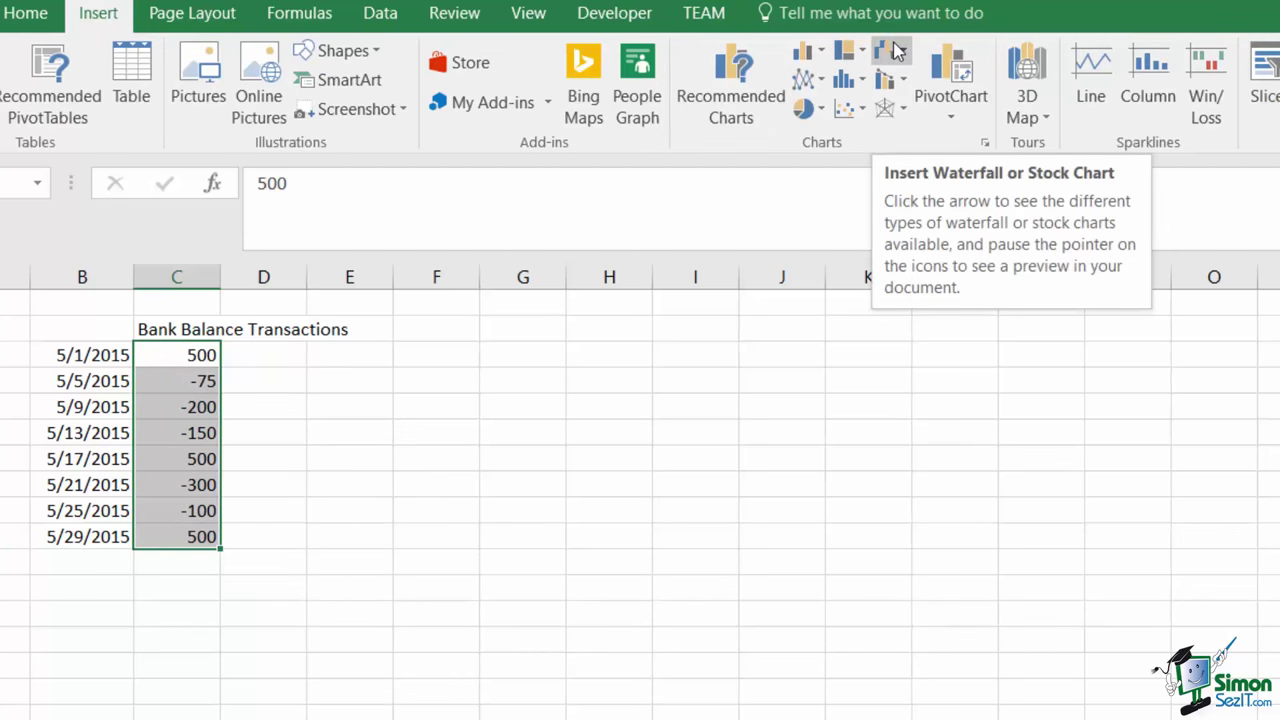
left_click(897, 51)
left_click(929, 140)
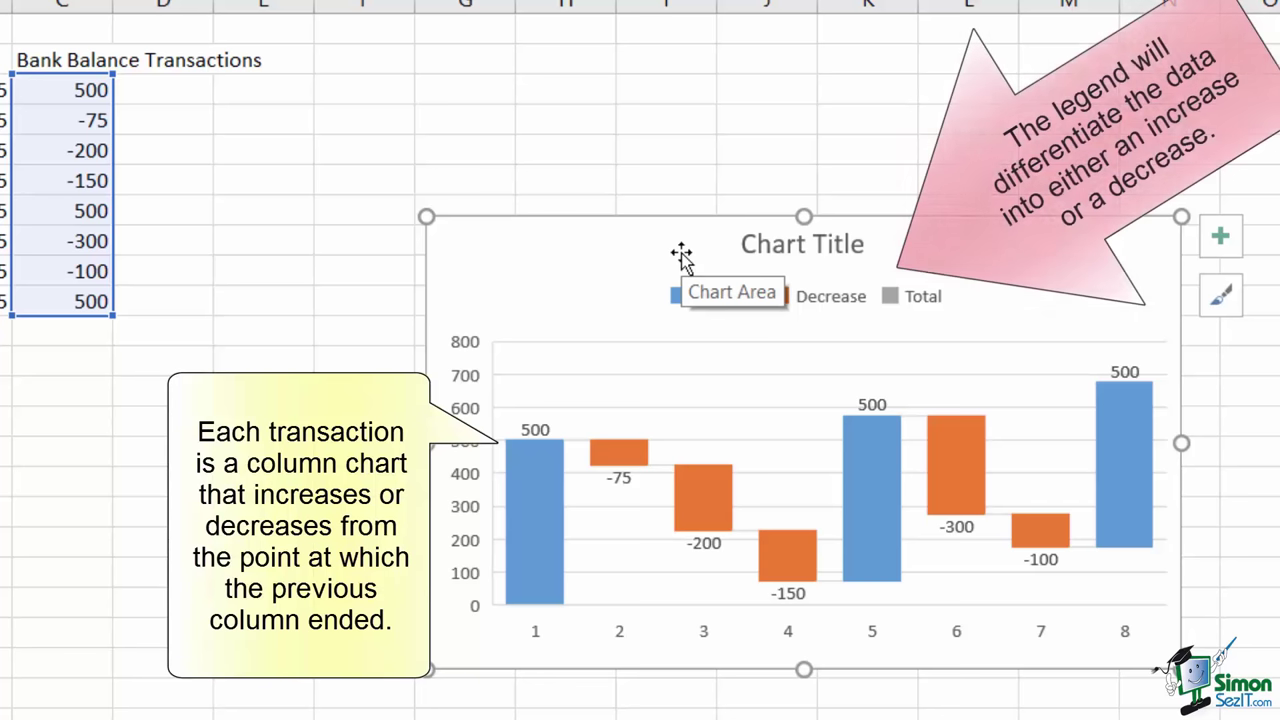
Examine each increase and decrease column of the waterfall chart in order, along with its data labels and value gridlines.
left_click(526, 525)
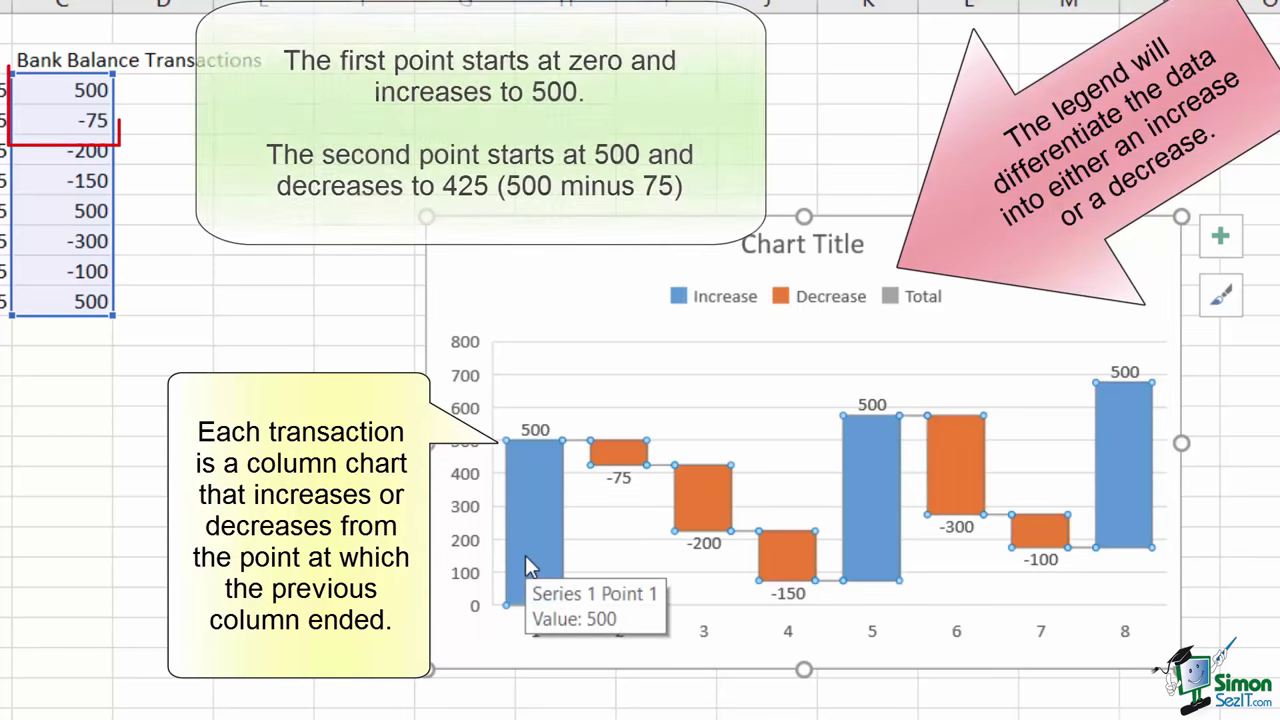
left_click(638, 462)
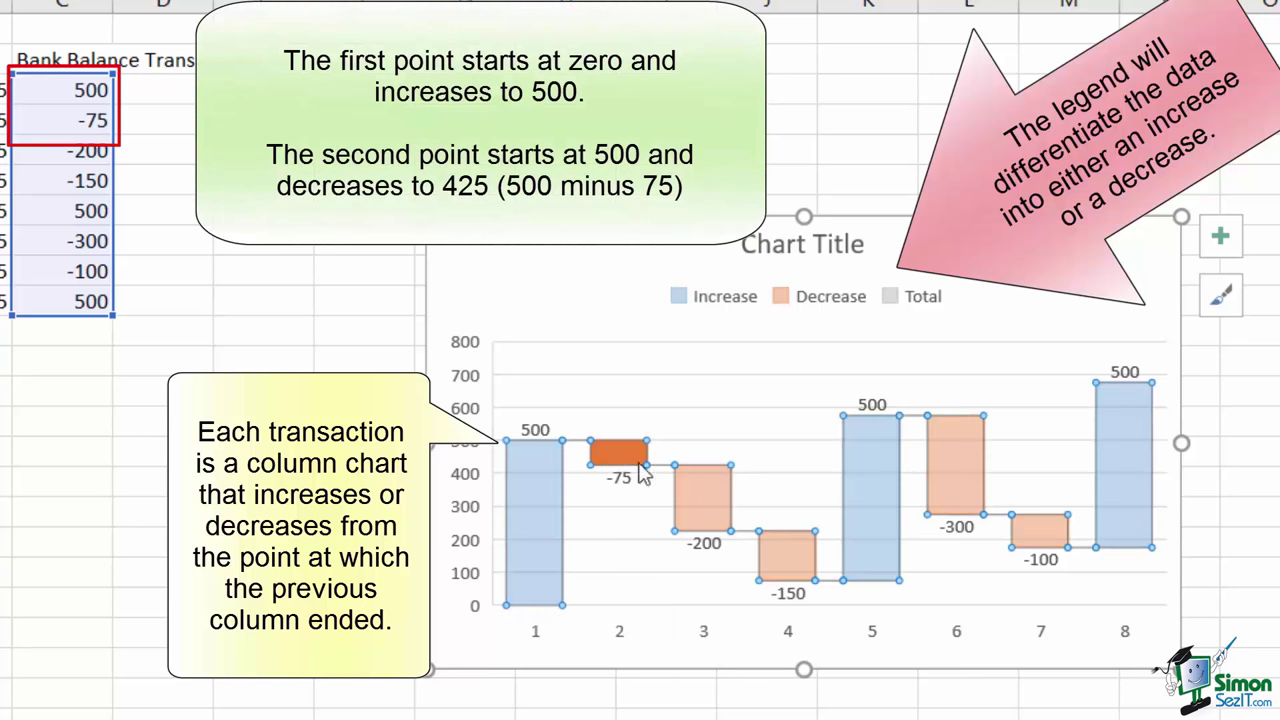
left_click(697, 487)
left_click(781, 554)
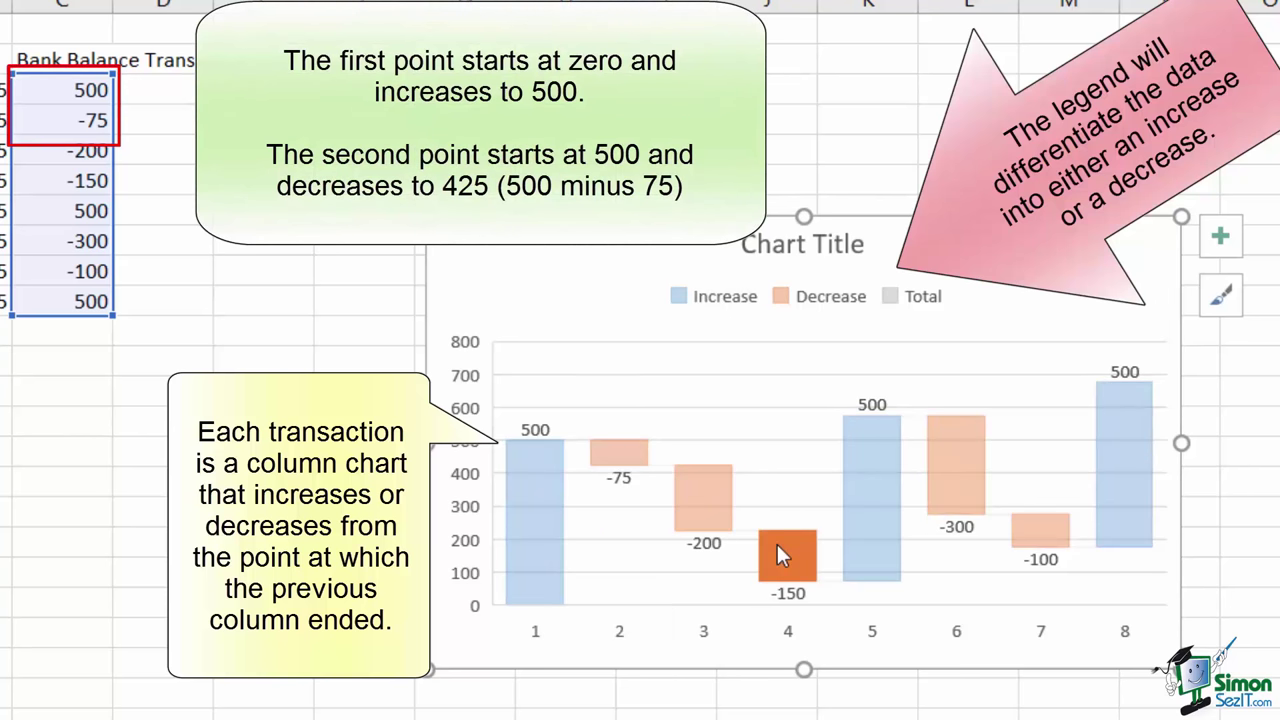
left_click(867, 480)
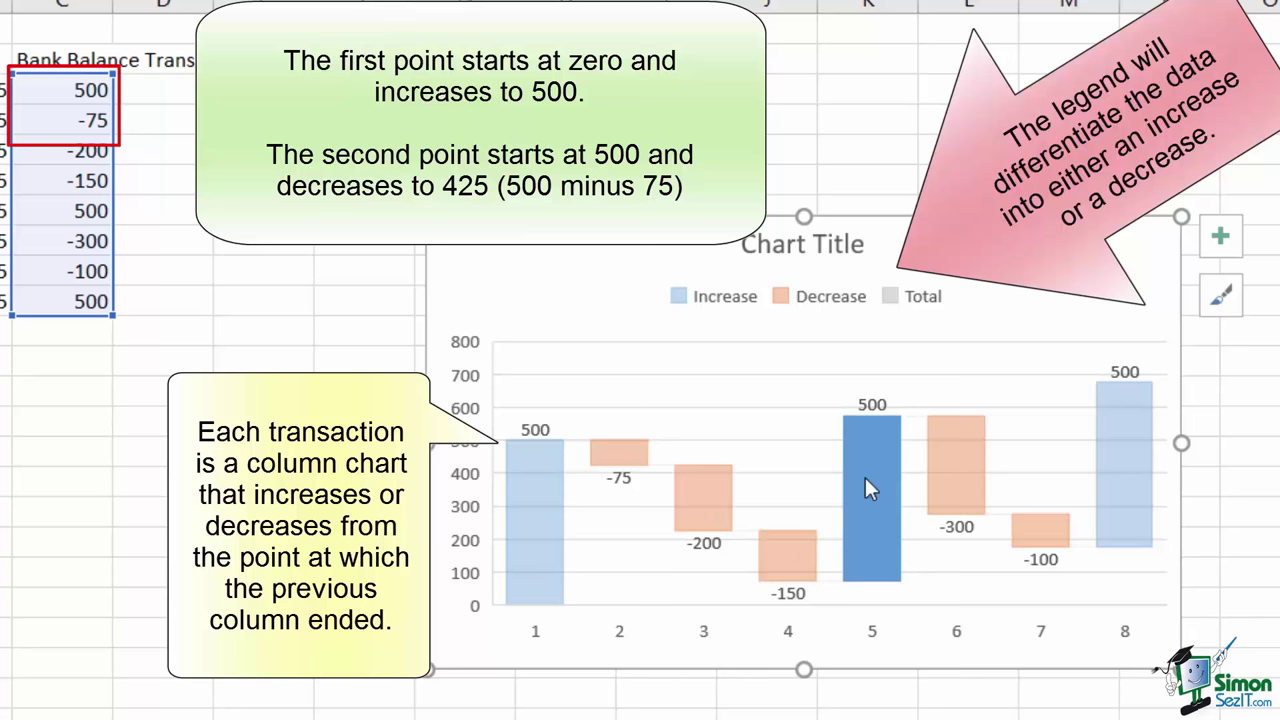
left_click(945, 452)
left_click(1036, 525)
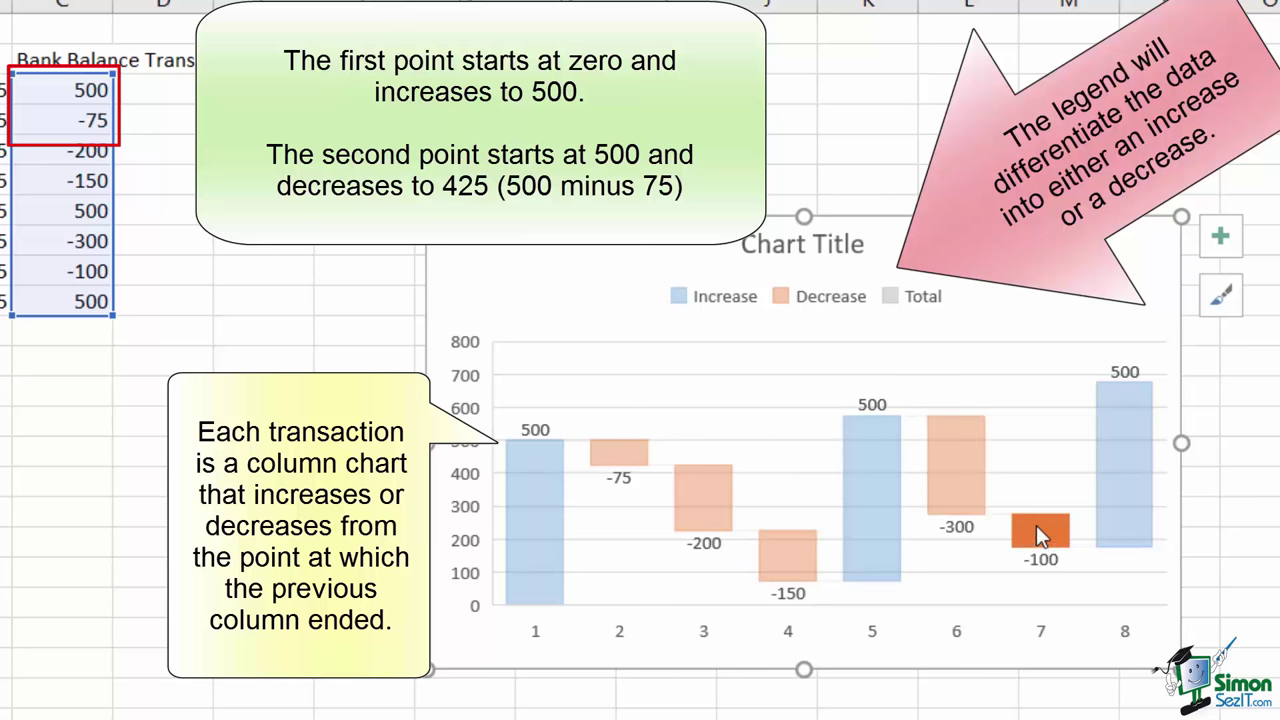
left_click(1122, 381)
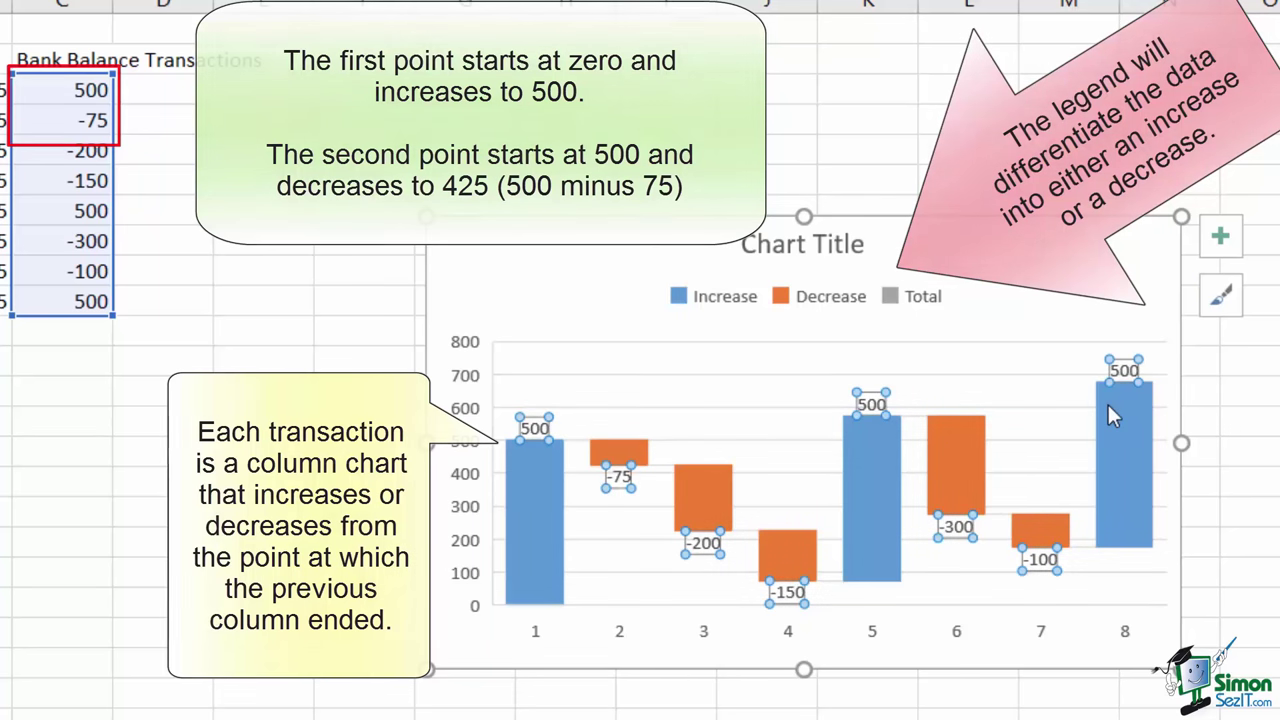
left_click(1101, 374)
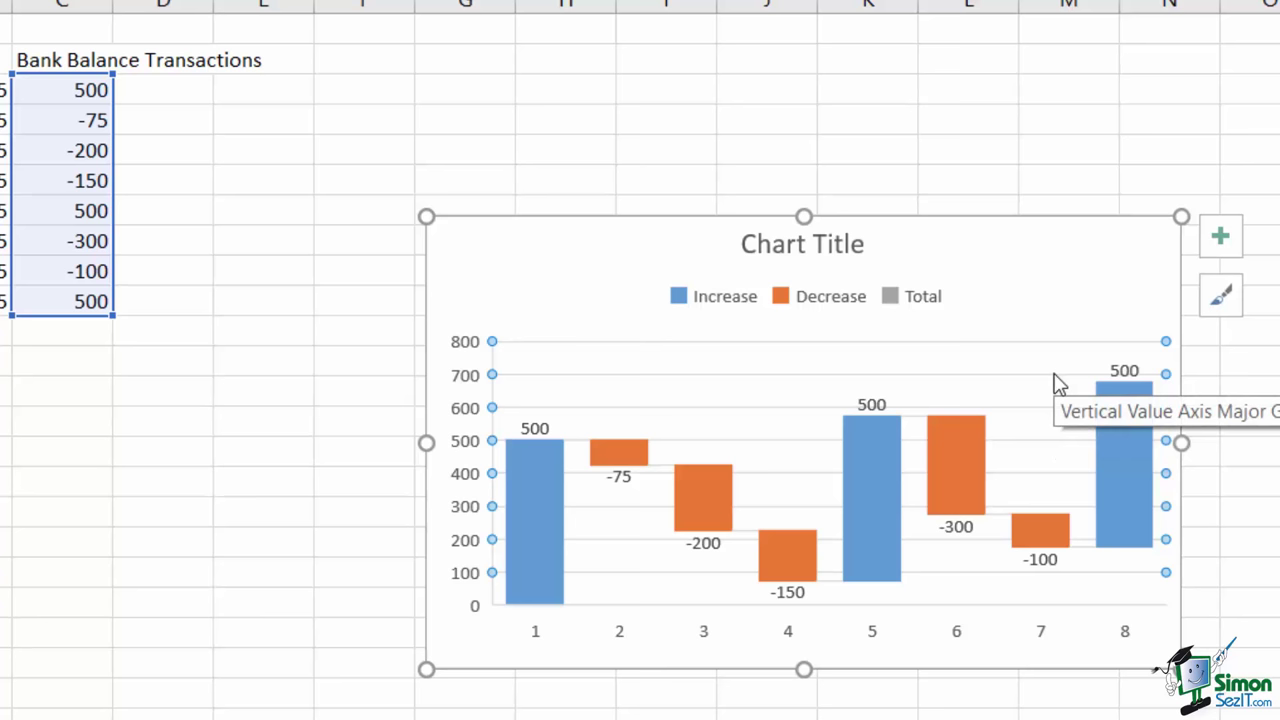
left_click(1001, 318)
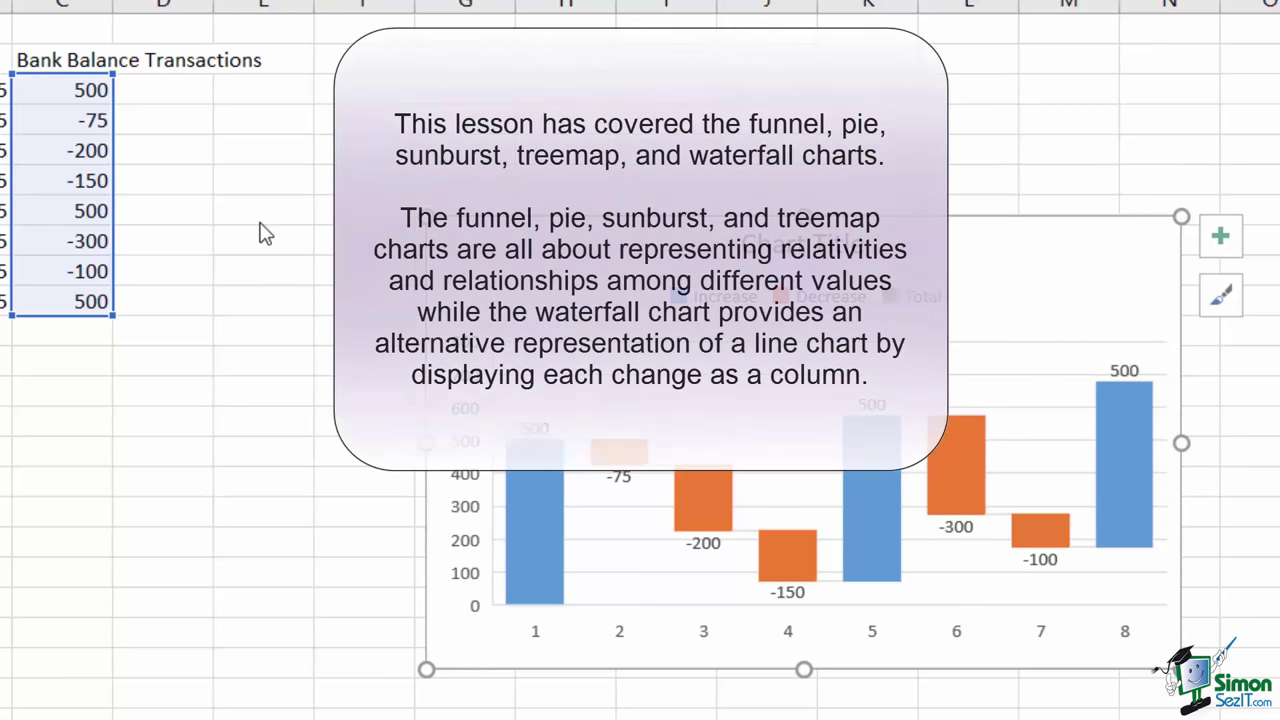